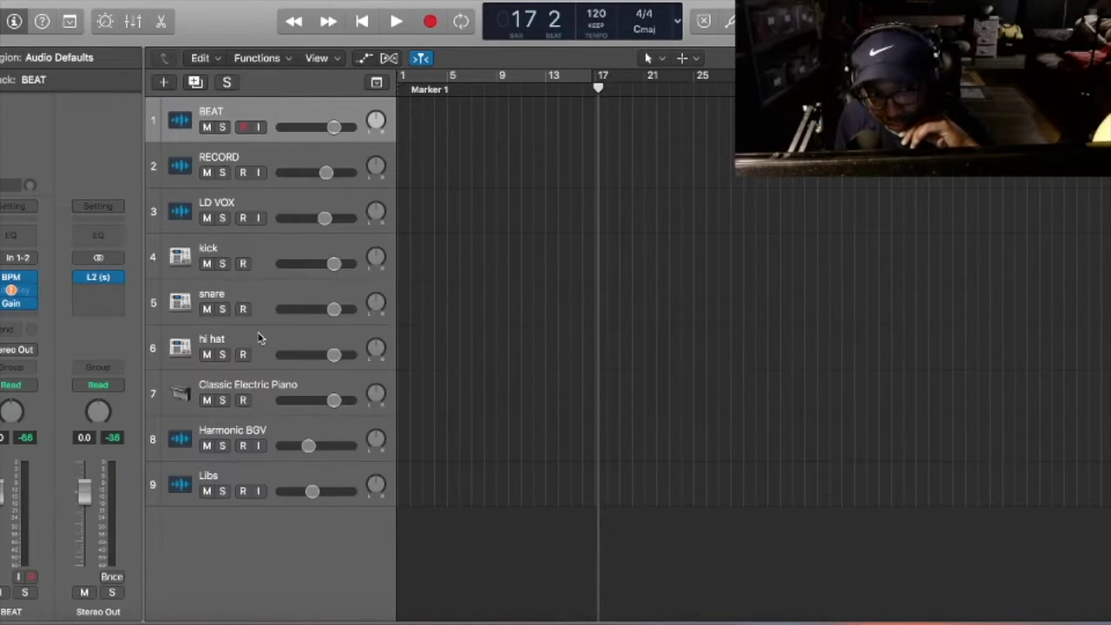
Select the kick track and arm it for recording.
left_click(263, 249)
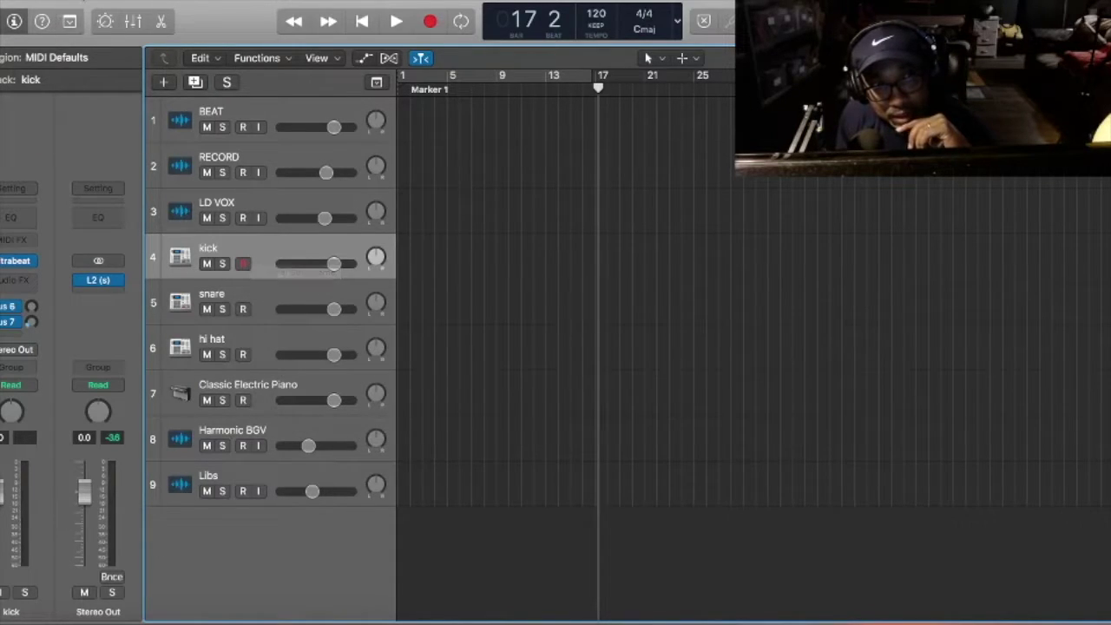
Start a New Song, then cancel it to keep the current project open.
left_click(92, 1)
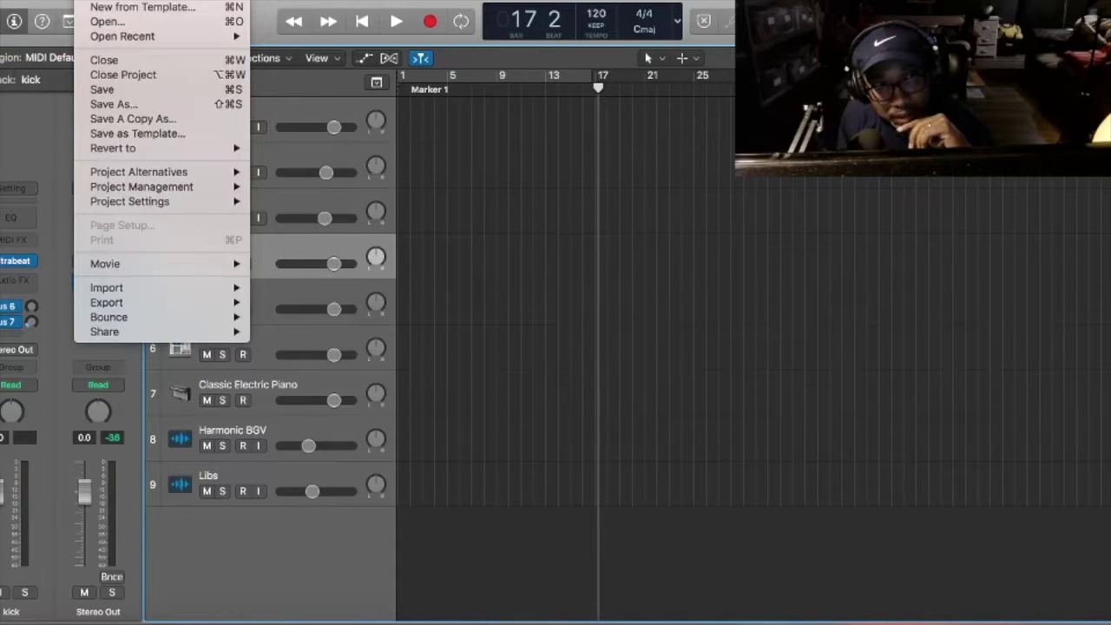
left_click(130, 7)
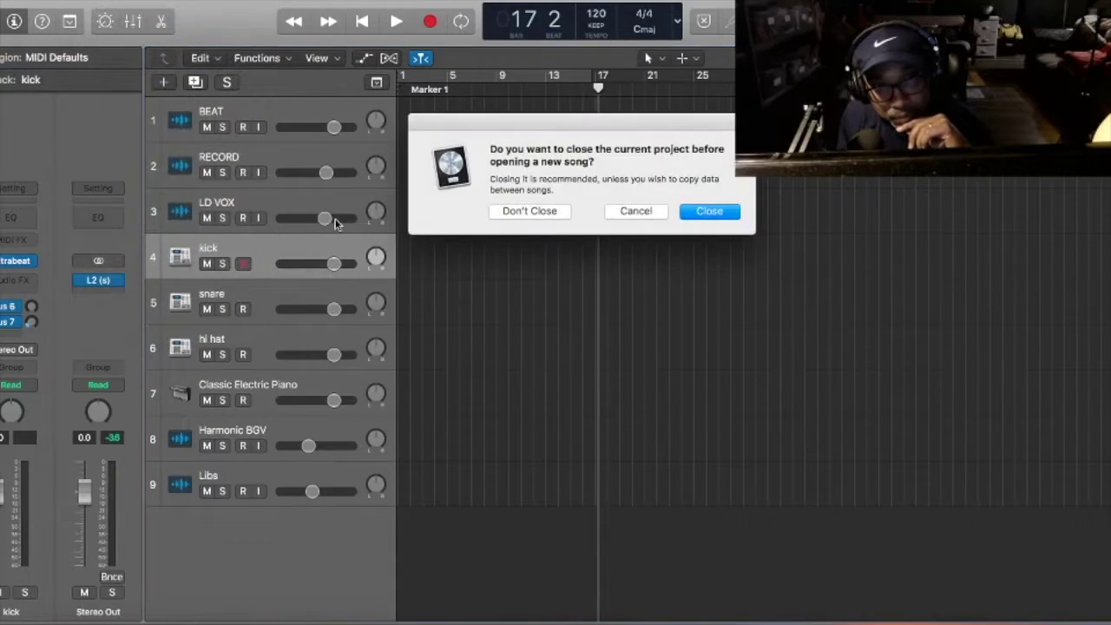
left_click(639, 213)
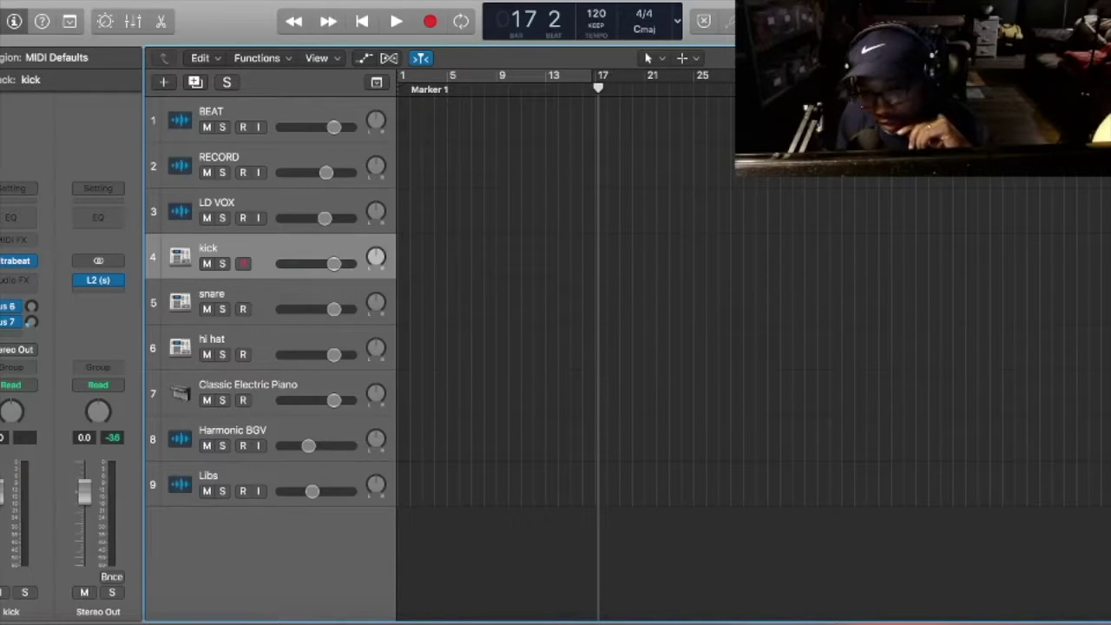
Abandon the New Tracks dialog and bring up the kick track's Ultrabeat instrument.
left_click(161, 1)
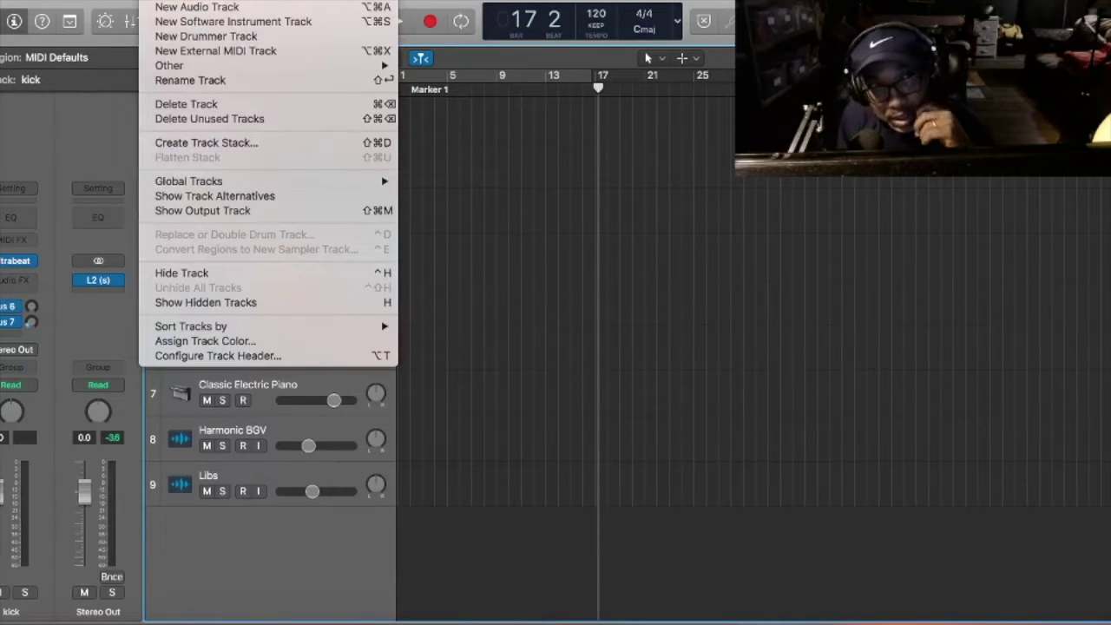
left_click(206, 8)
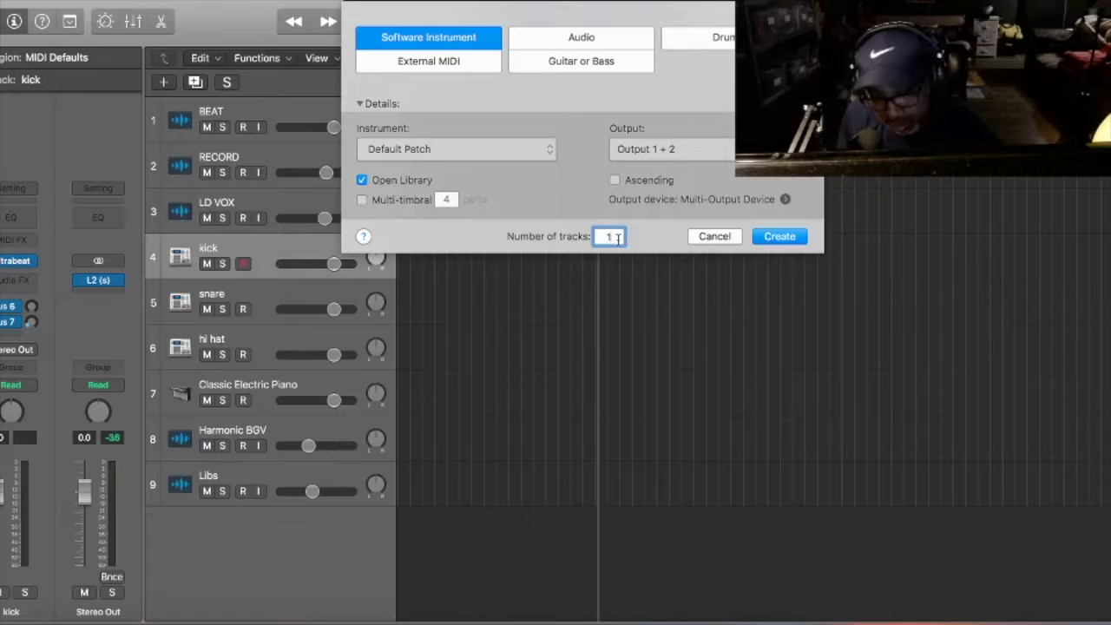
type("1")
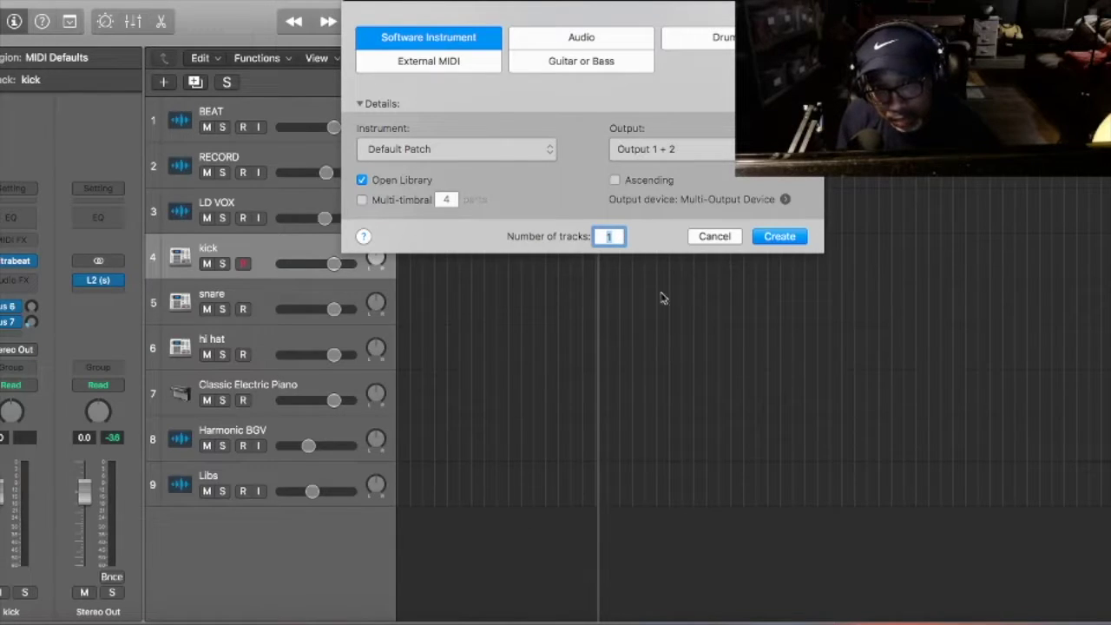
double_click(610, 236)
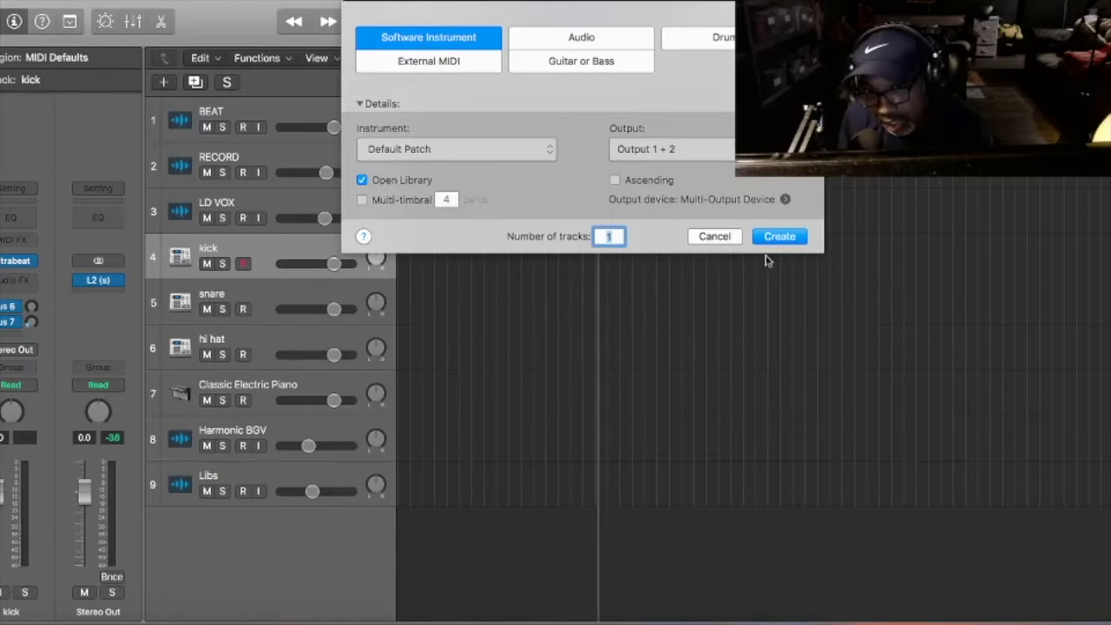
left_click(714, 236)
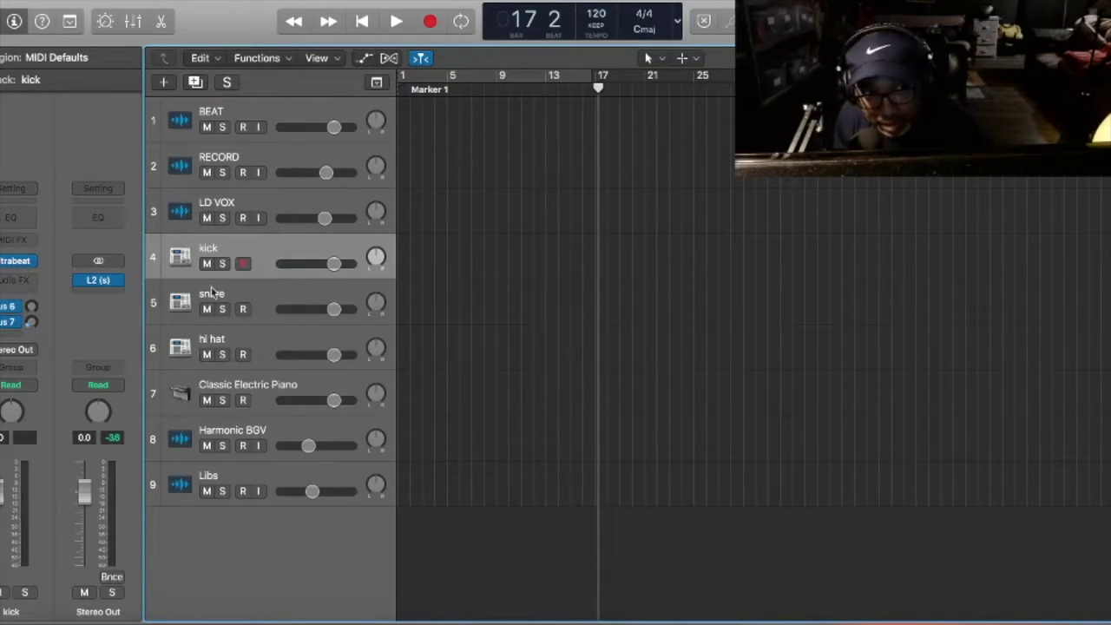
left_click(13, 262)
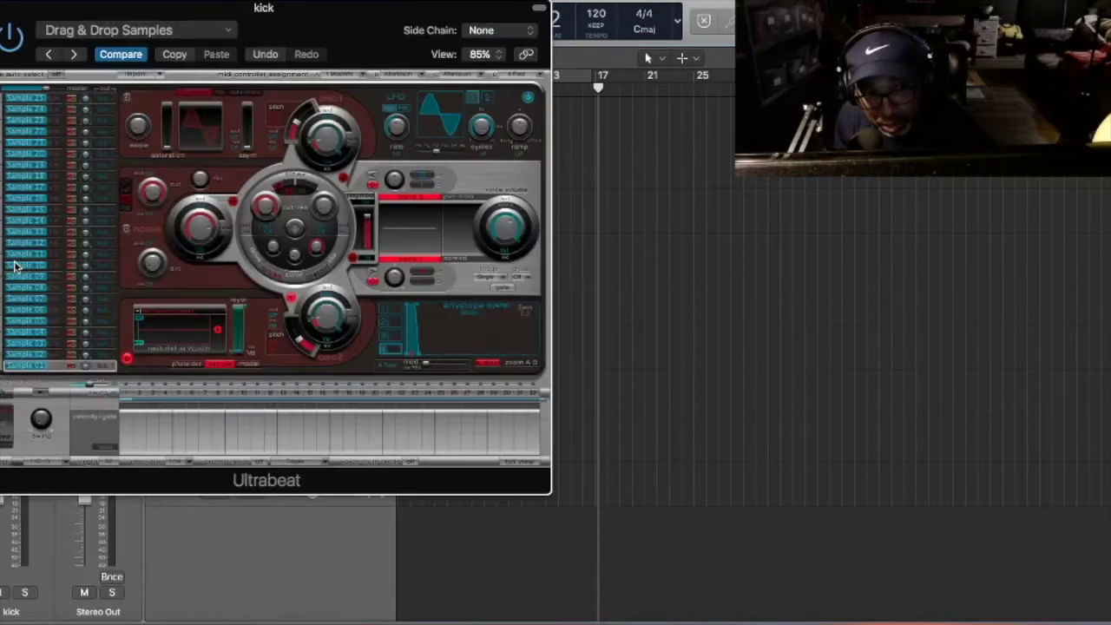
Reopen the kick's Ultrabeat plugin and select the top sound slot in its list.
left_click(33, 364)
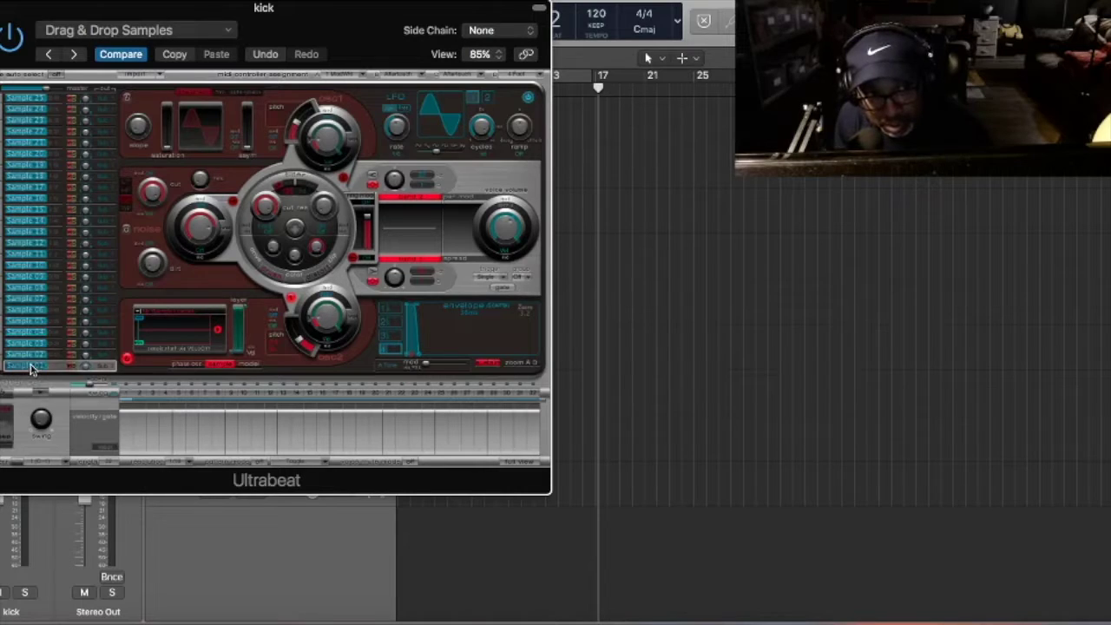
left_click(15, 100)
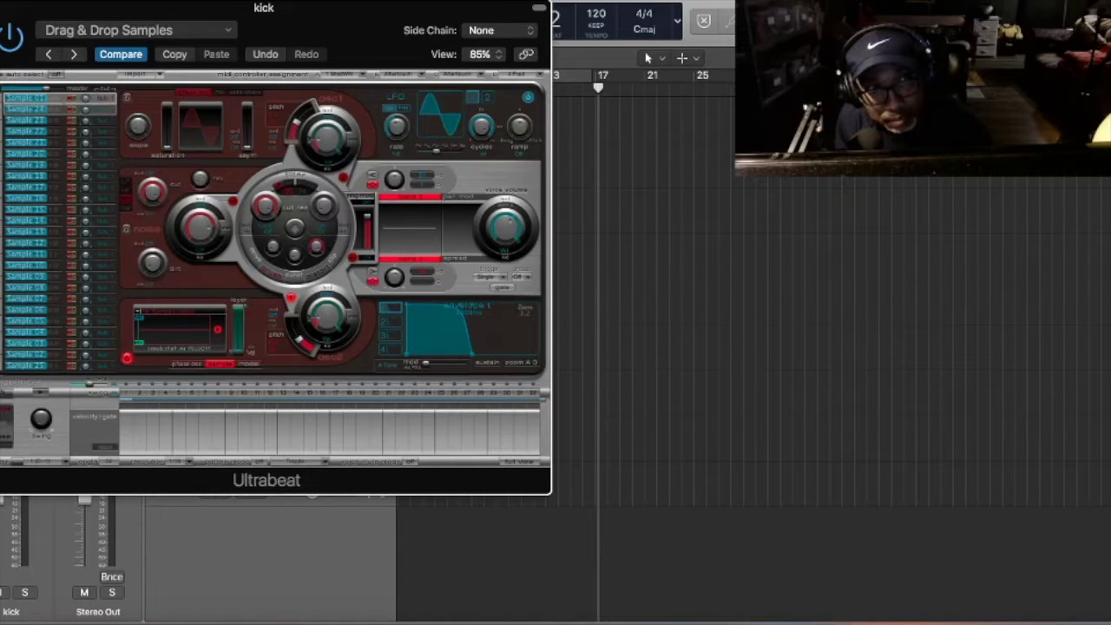
key("super+w")
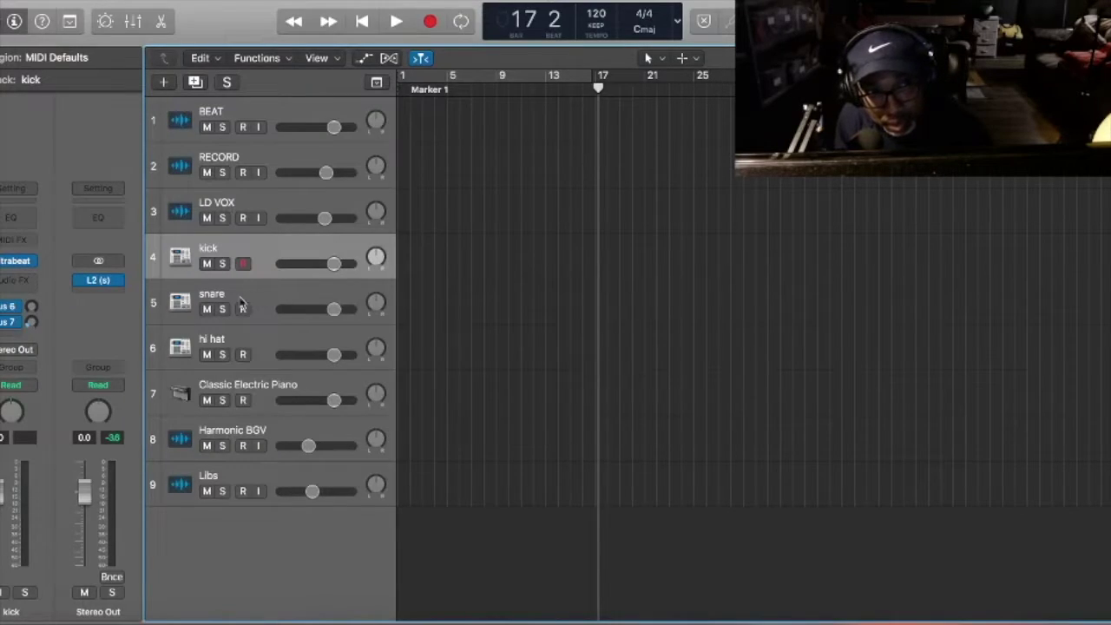
left_click(10, 262)
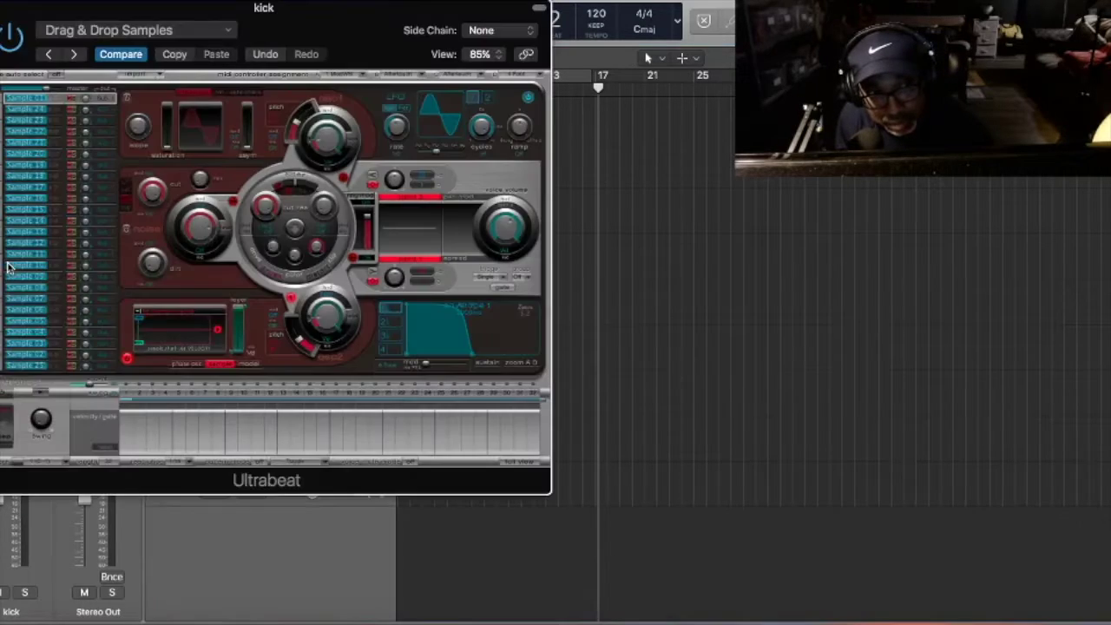
left_click(30, 369)
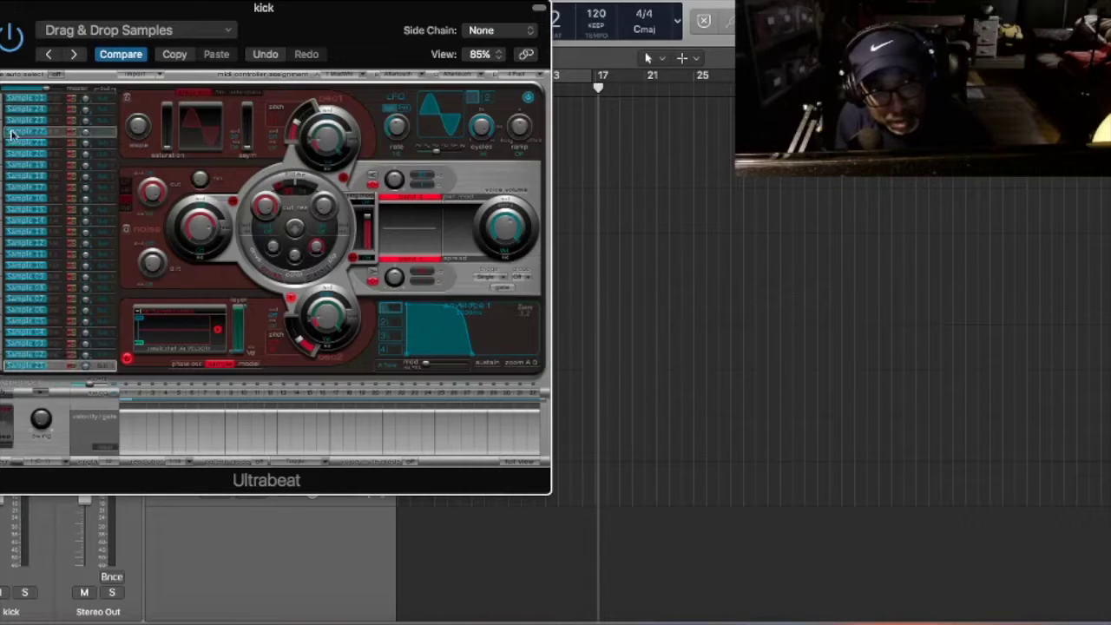
left_click(26, 98)
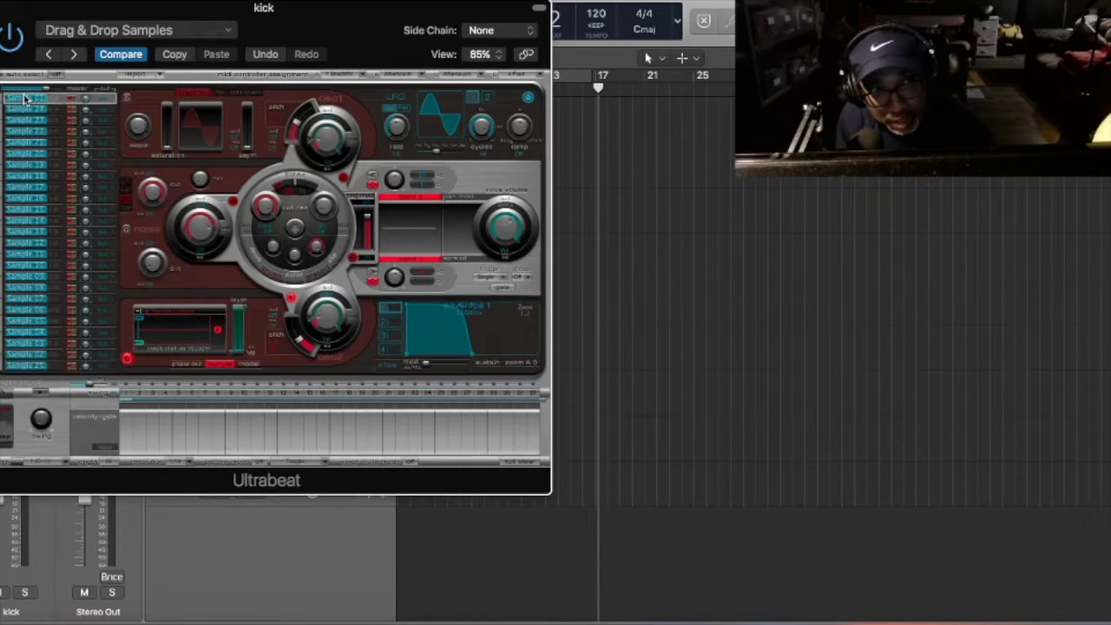
Load un_CHH_Tight Kick.aif from Classic Hip Hop Remix Kit into the top sound slot.
left_click(141, 315)
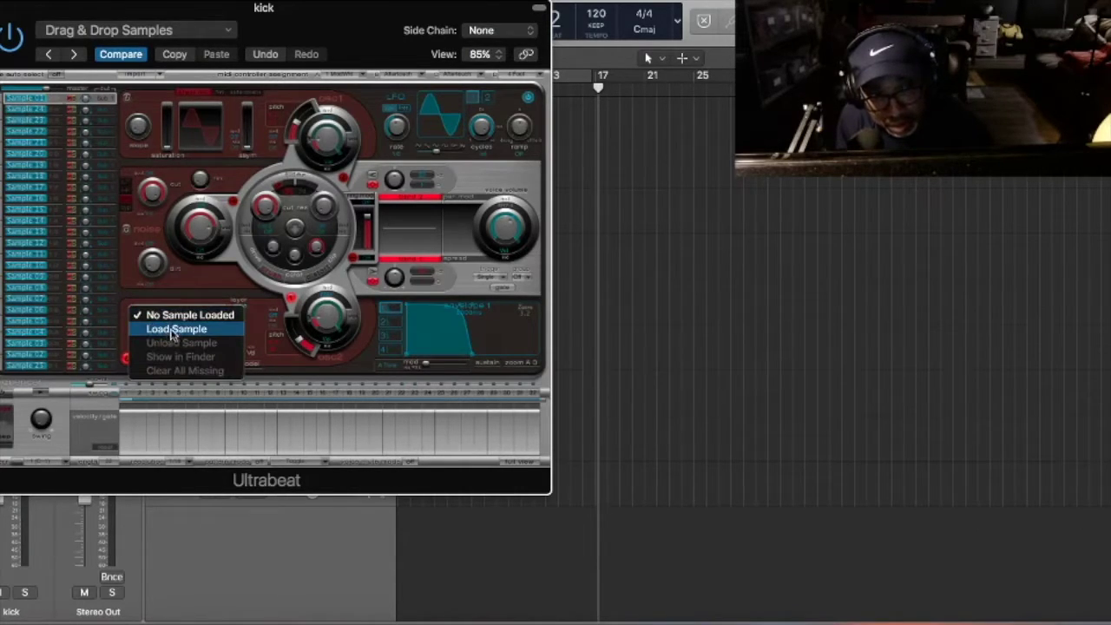
left_click(188, 285)
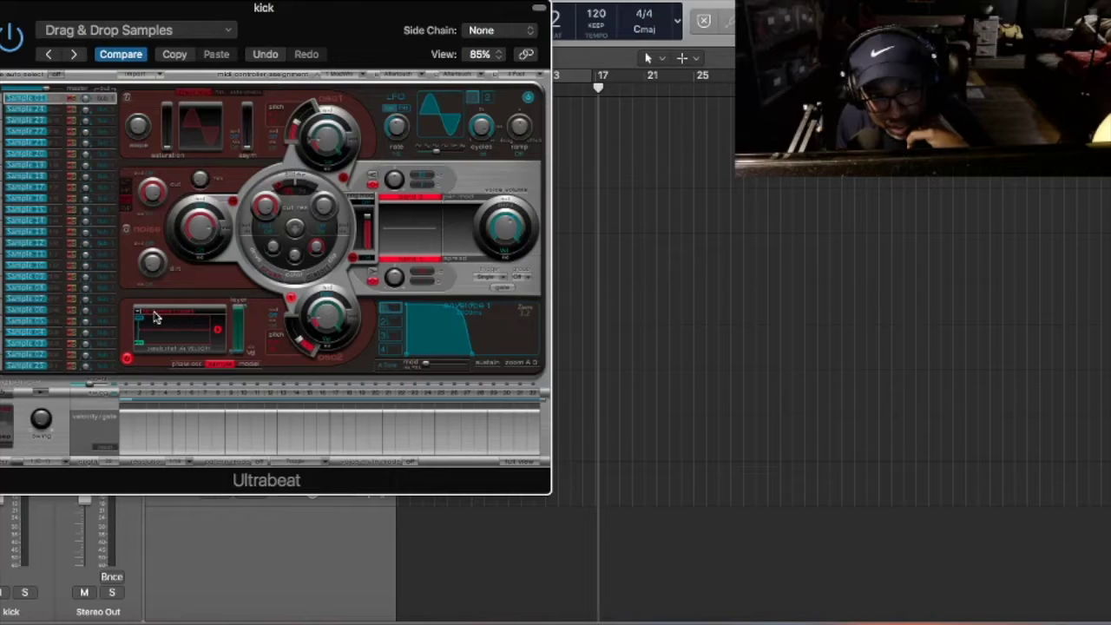
left_click(153, 316)
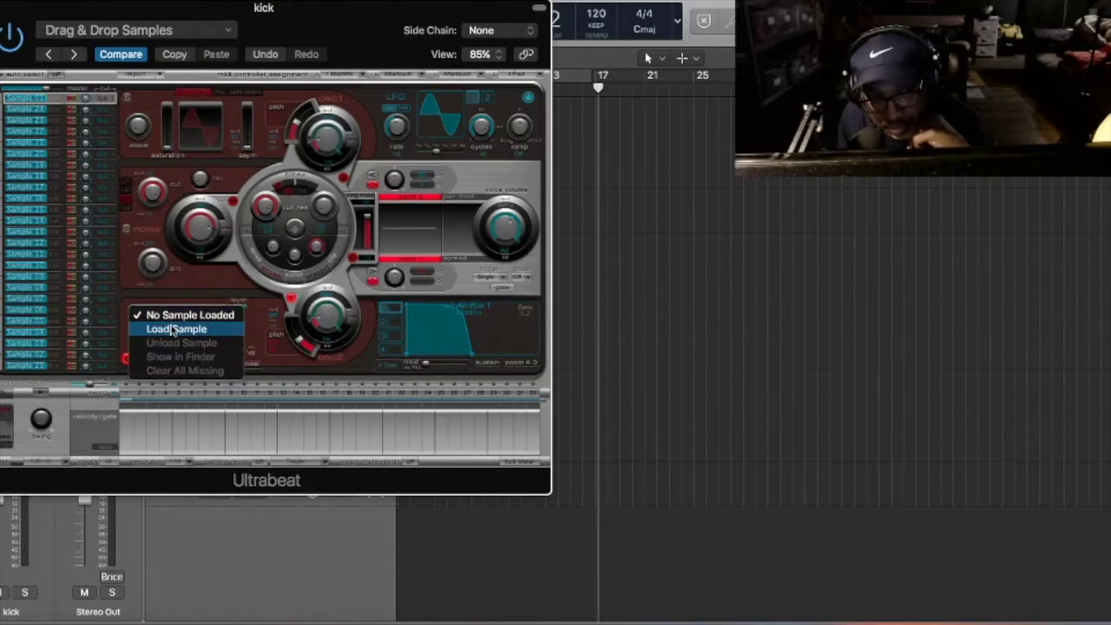
left_click(173, 329)
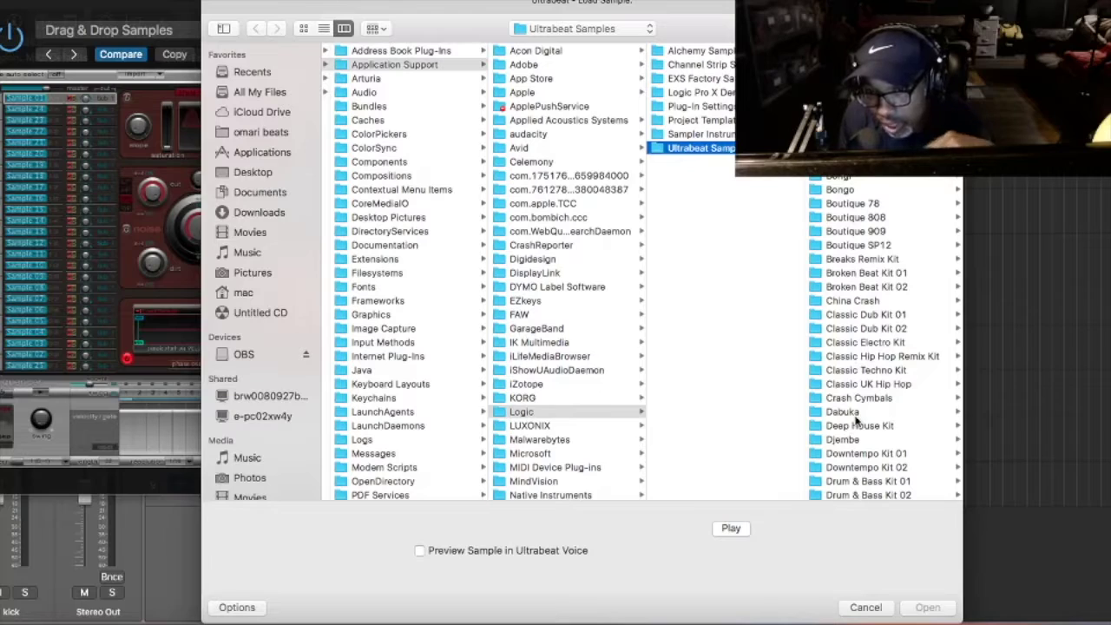
left_click(868, 356)
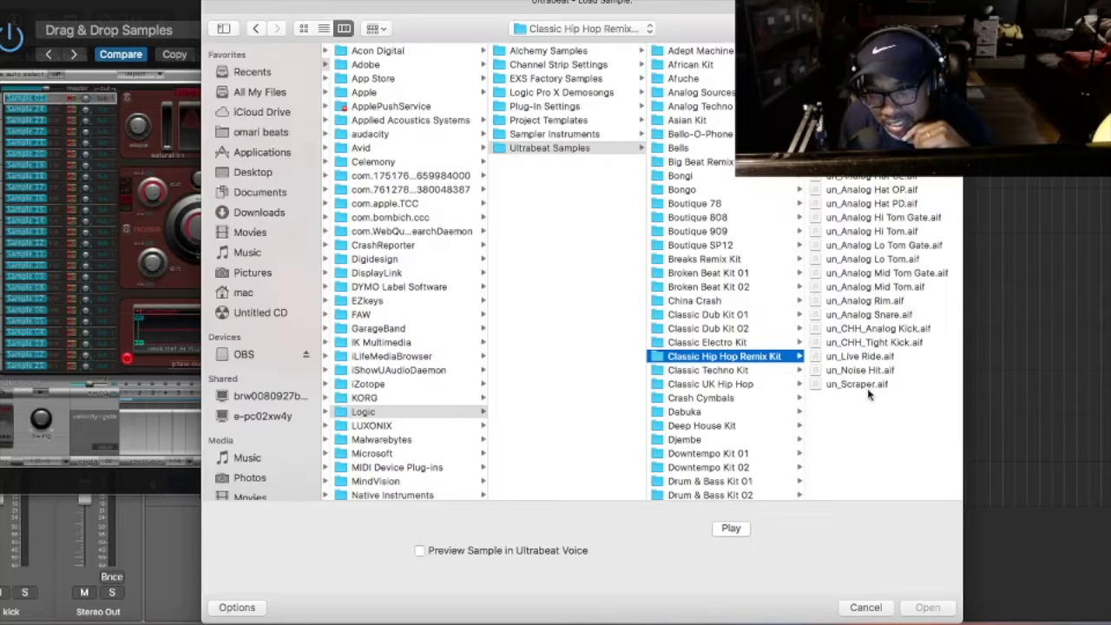
left_click(877, 343)
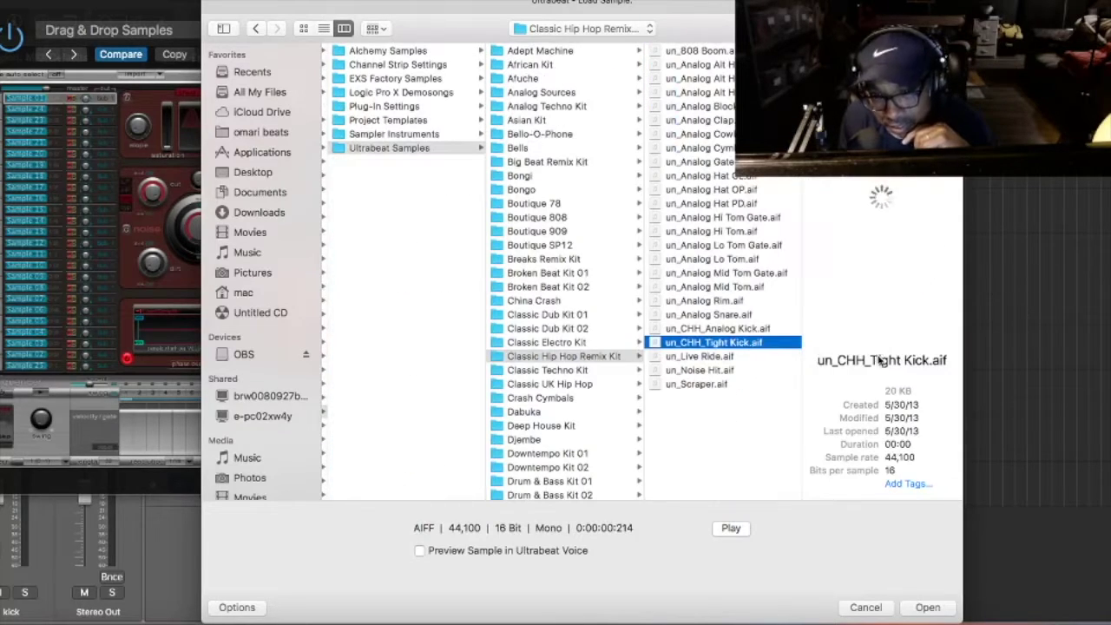
left_click(925, 607)
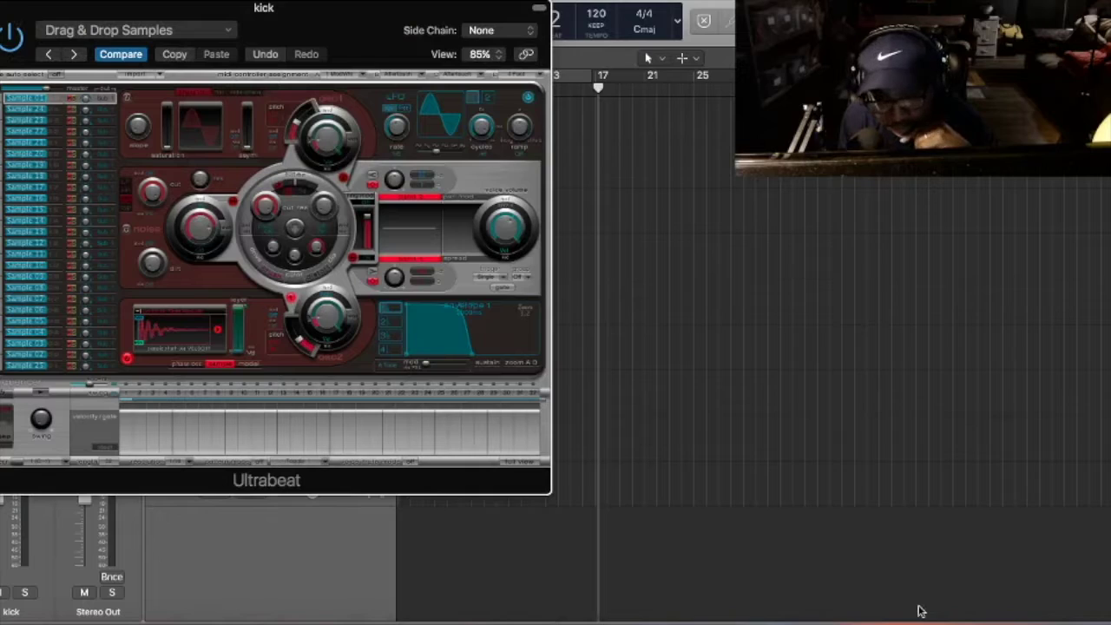
Audition the Tight Kick sound, reselect the top slot and close Ultrabeat.
left_click(2, 109)
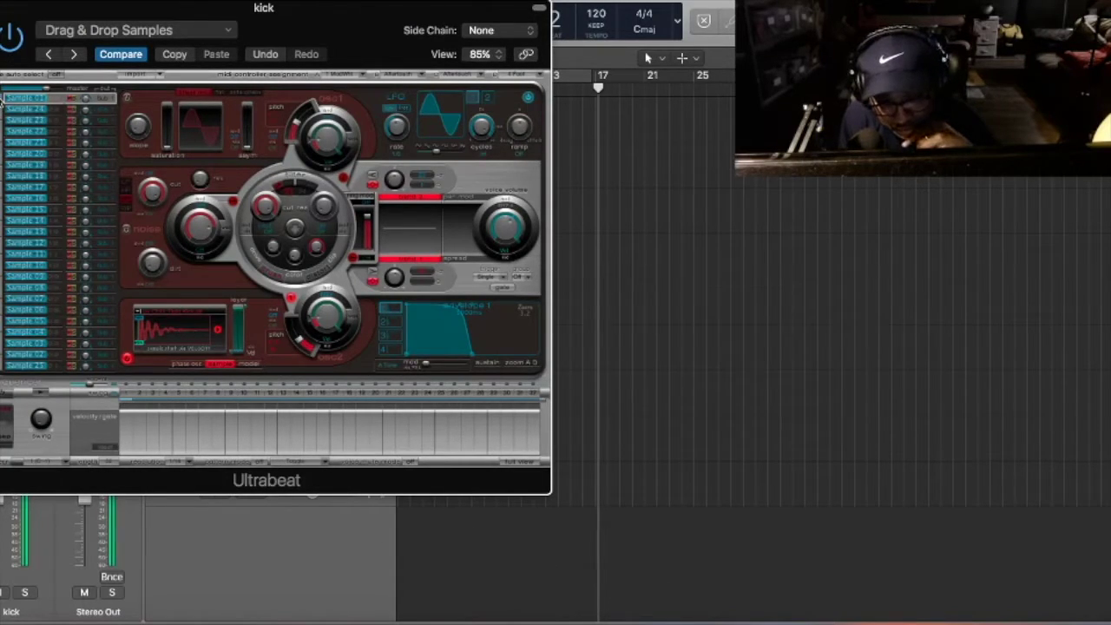
left_click(57, 224)
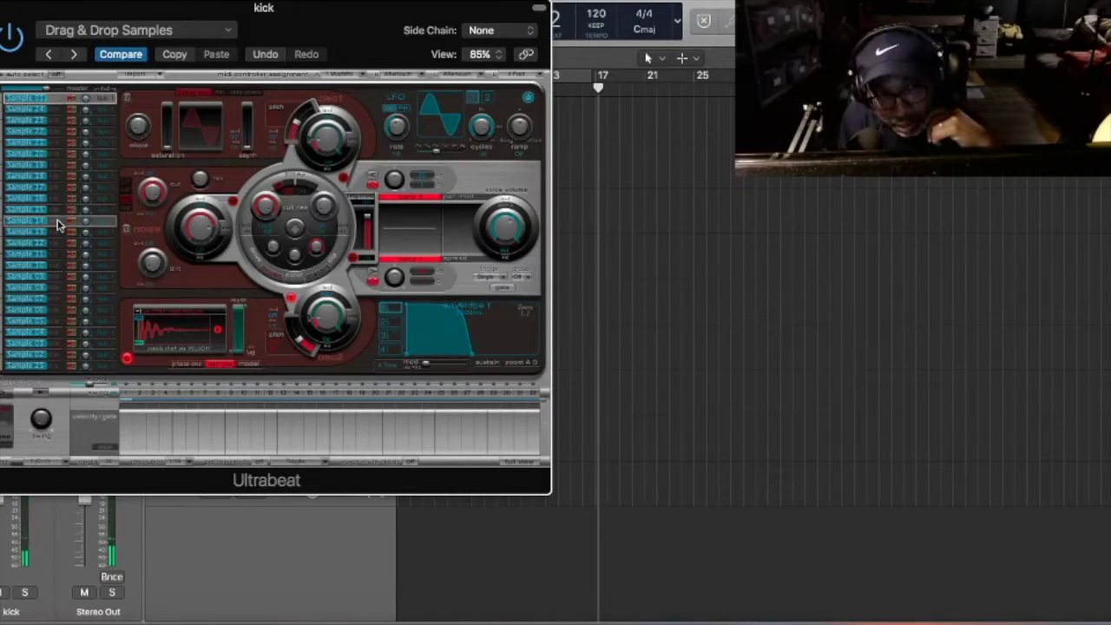
left_click(11, 98)
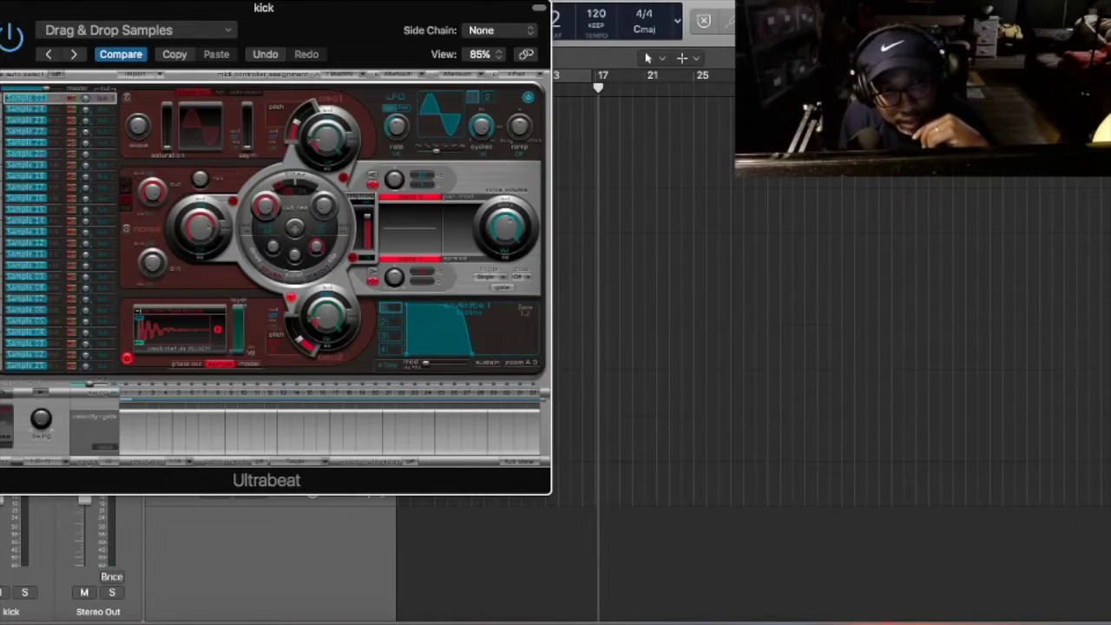
key("super+w")
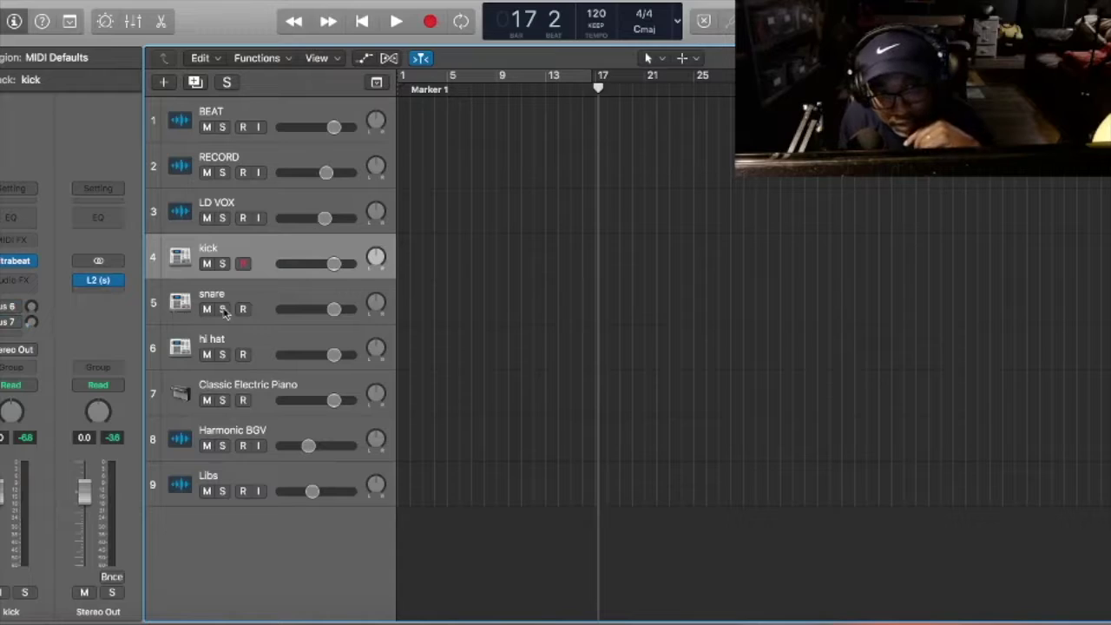
Audition the snare track's top Ultrabeat sound, then close its instrument window.
left_click(260, 297)
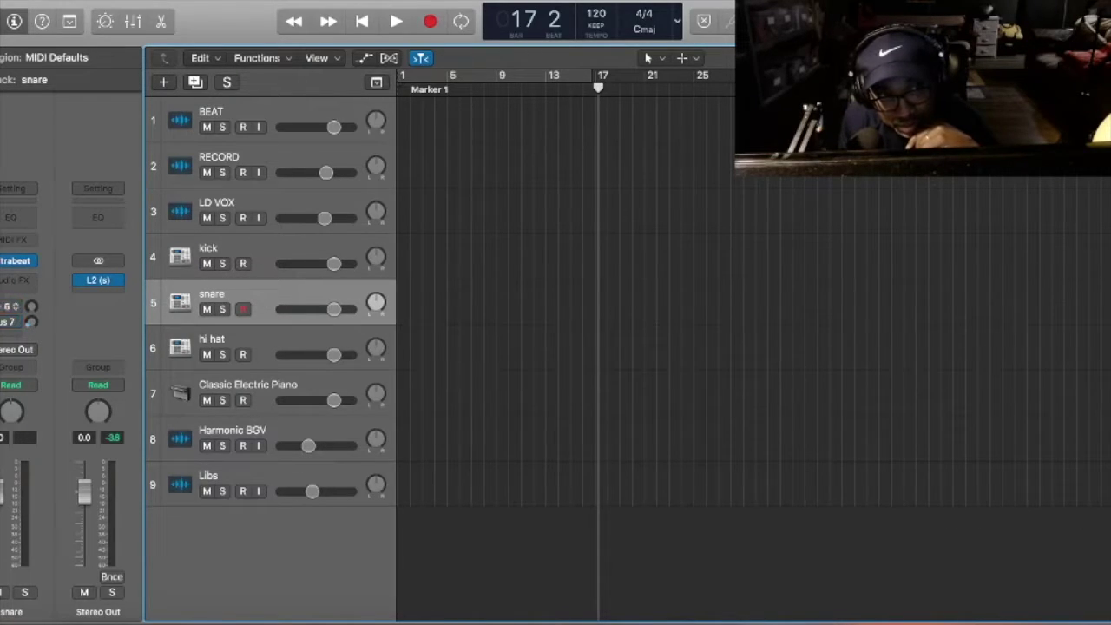
left_click(12, 263)
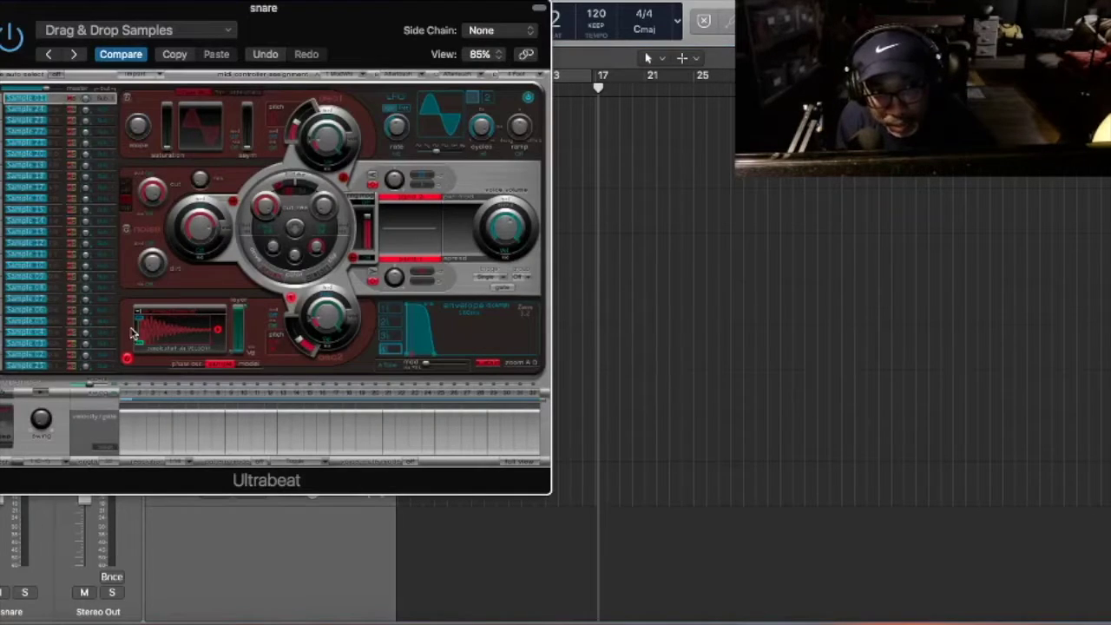
left_click(4, 103)
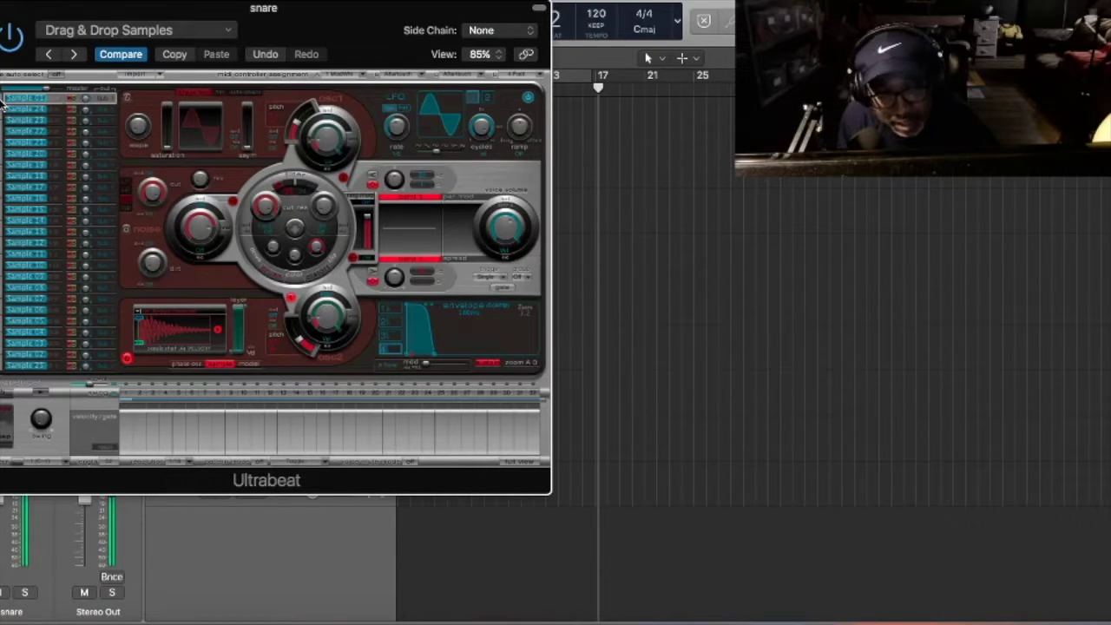
key("super+w")
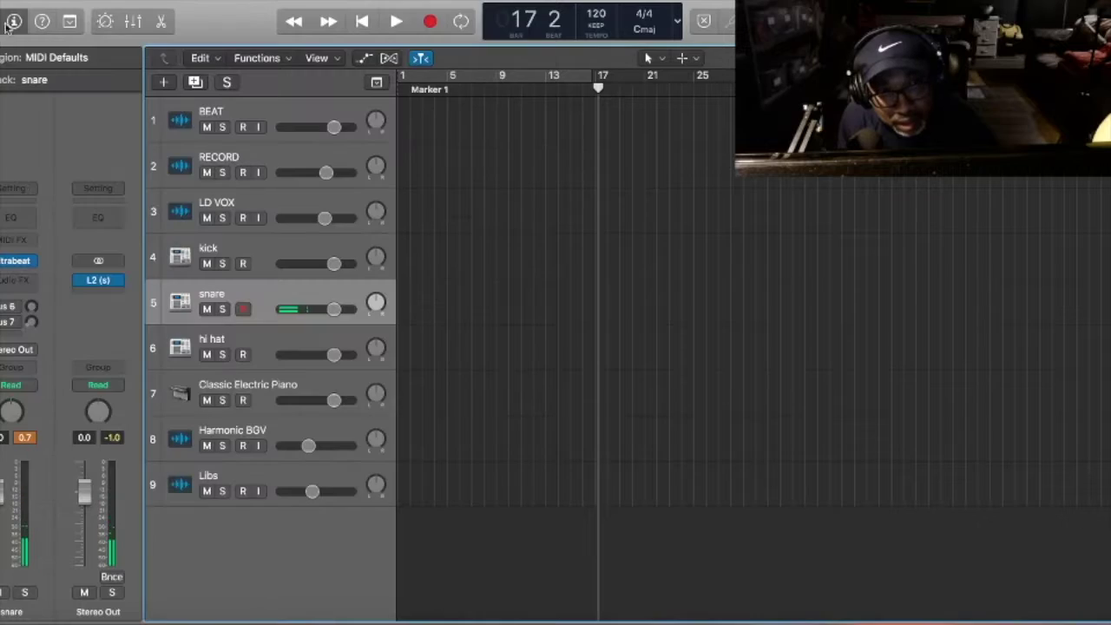
Audition the hi hat's Ultrabeat Sample 01, close it and reselect the kick track.
left_click(257, 340)
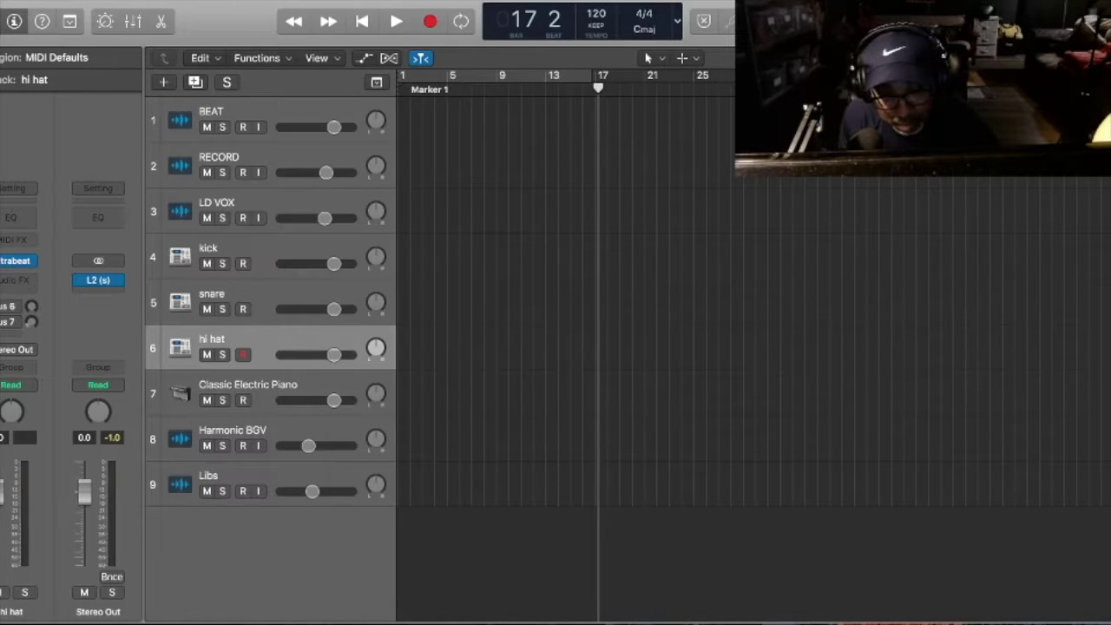
key("v")
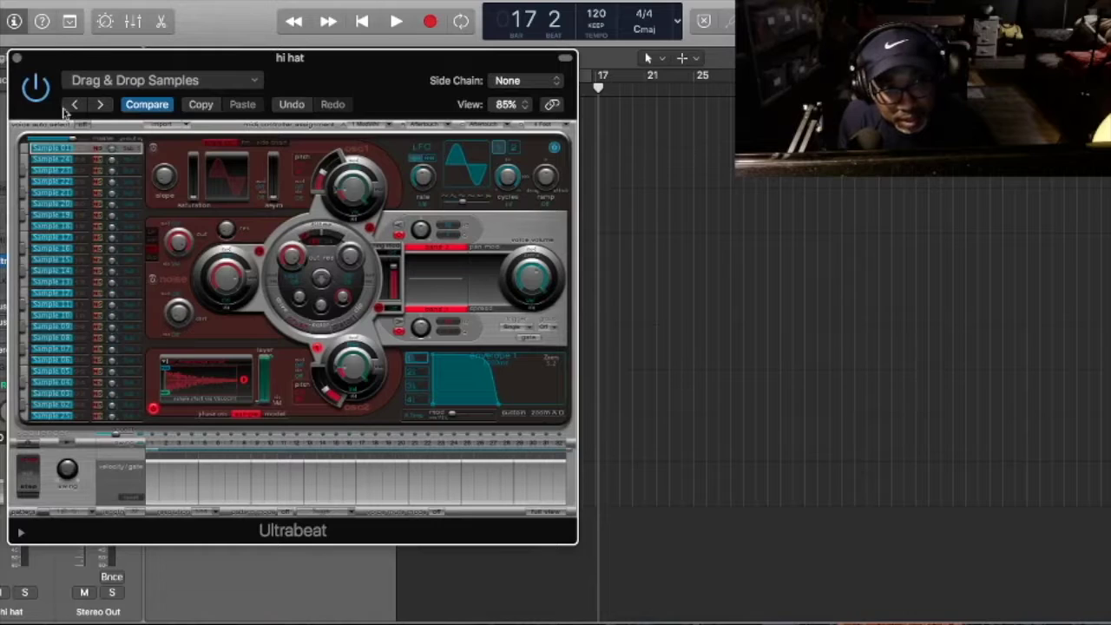
left_click(26, 150)
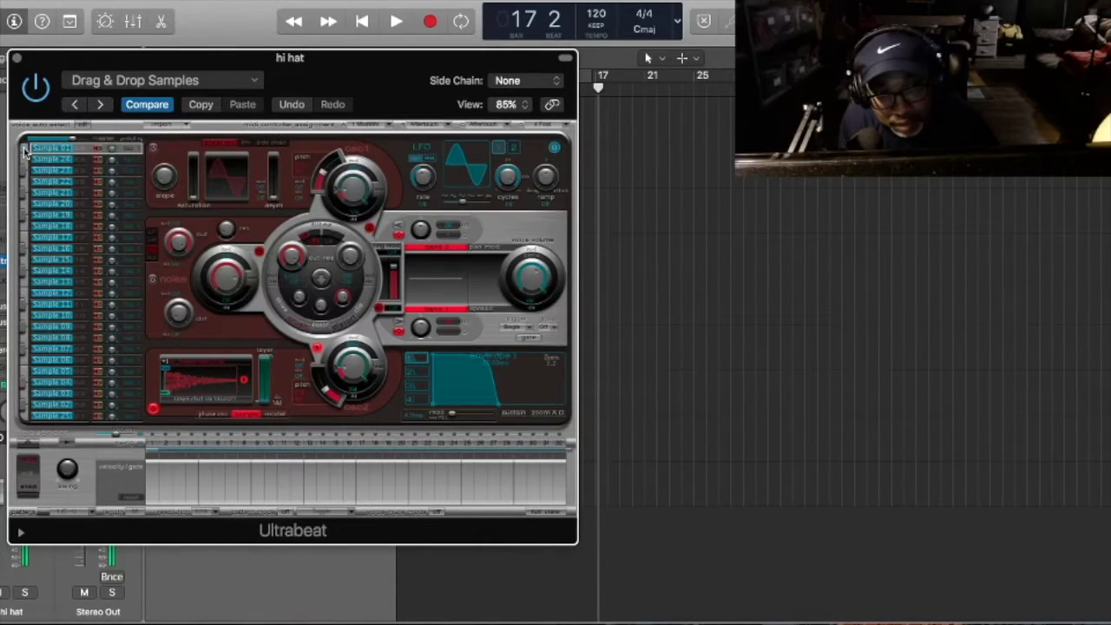
left_click(15, 58)
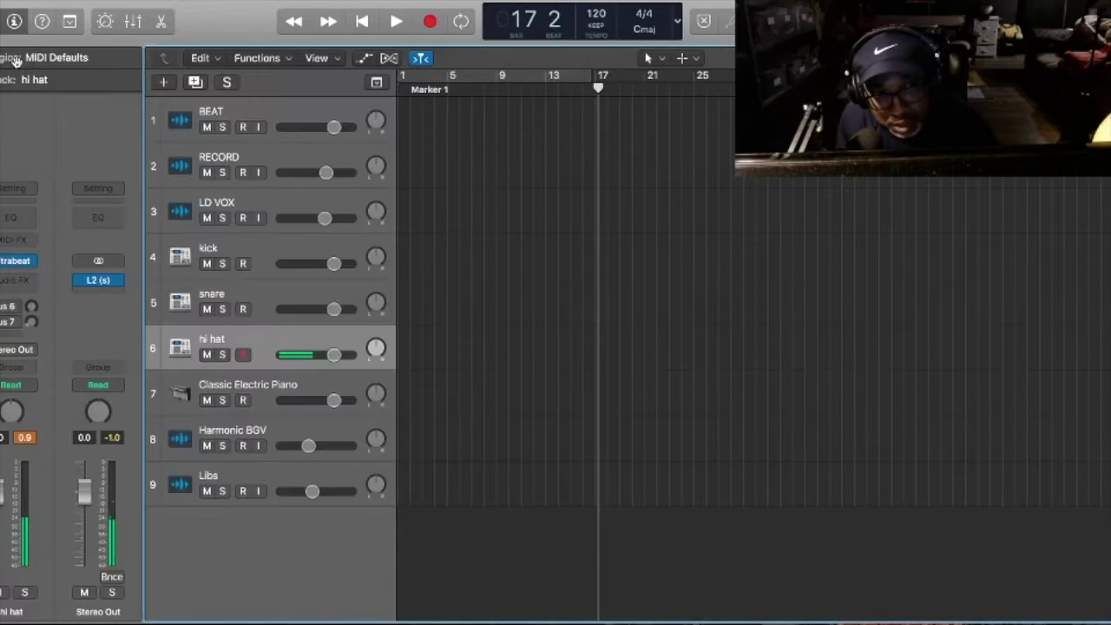
left_click(277, 252)
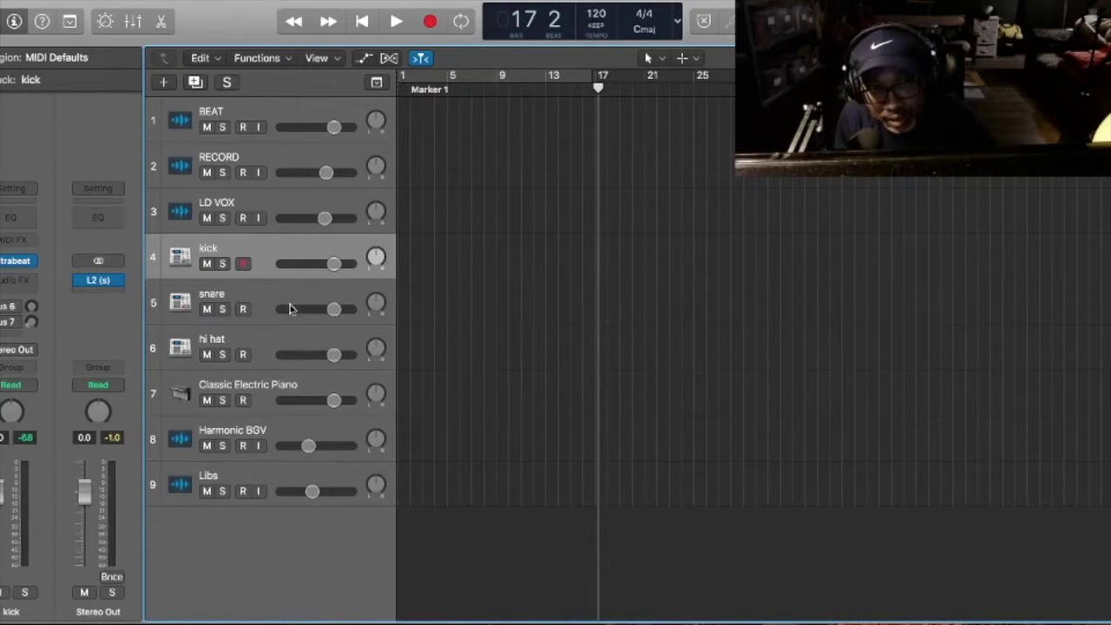
Turn on Cycle mode for looping playback.
left_click(426, 78)
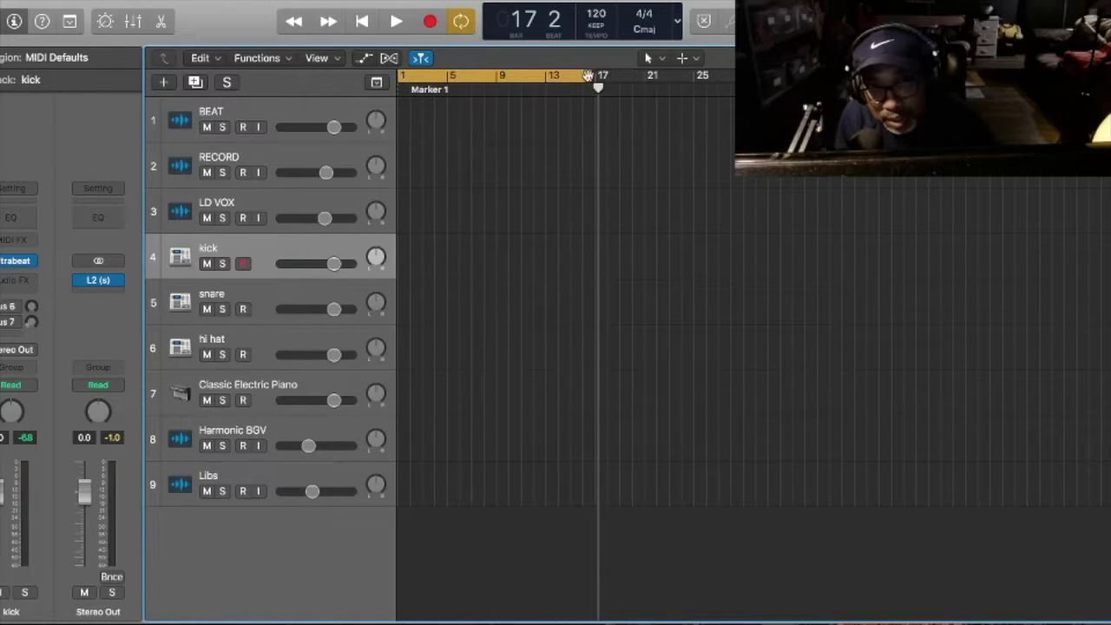
Shorten the cycle to the opening bars and pencil a roughly 4-bar kick MIDI region at bar 1.
left_click_drag(594, 77, 441, 127)
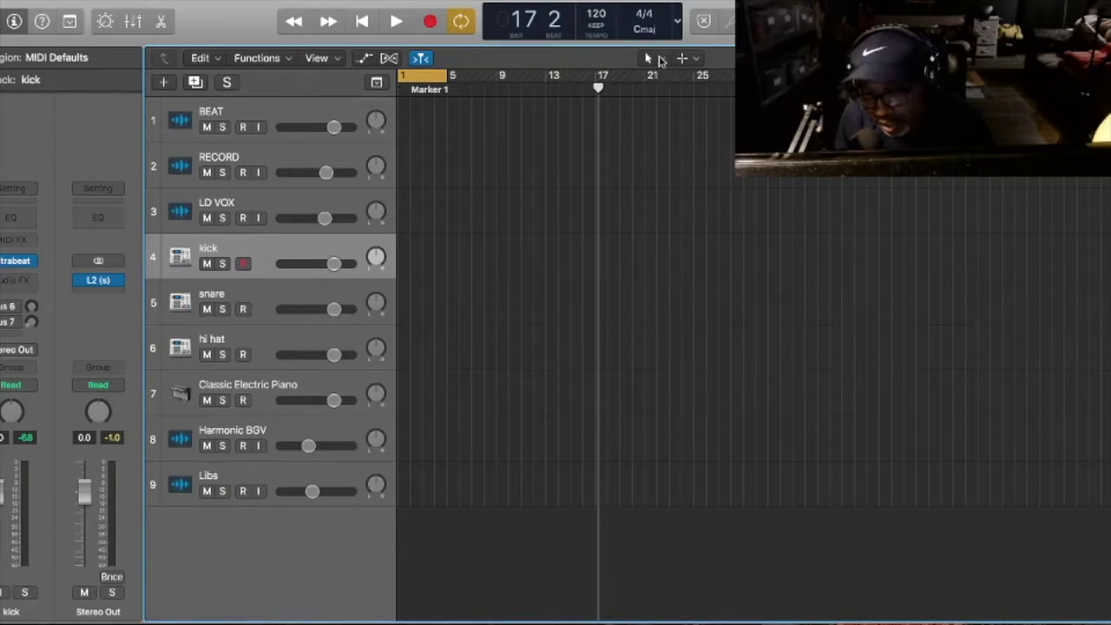
left_click(660, 61)
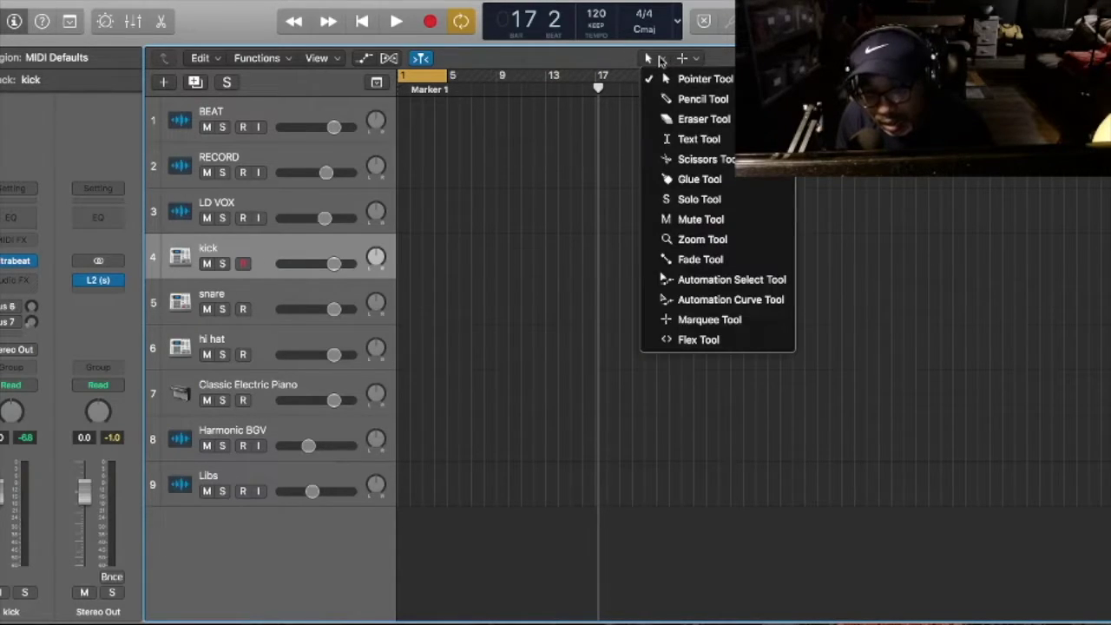
left_click(676, 102)
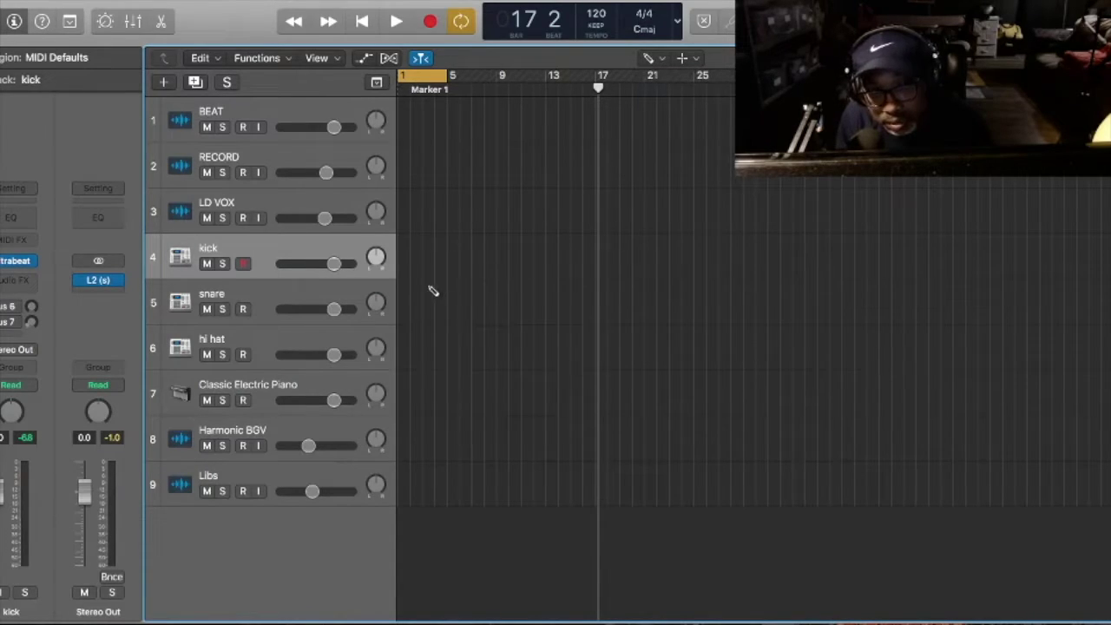
left_click(406, 265)
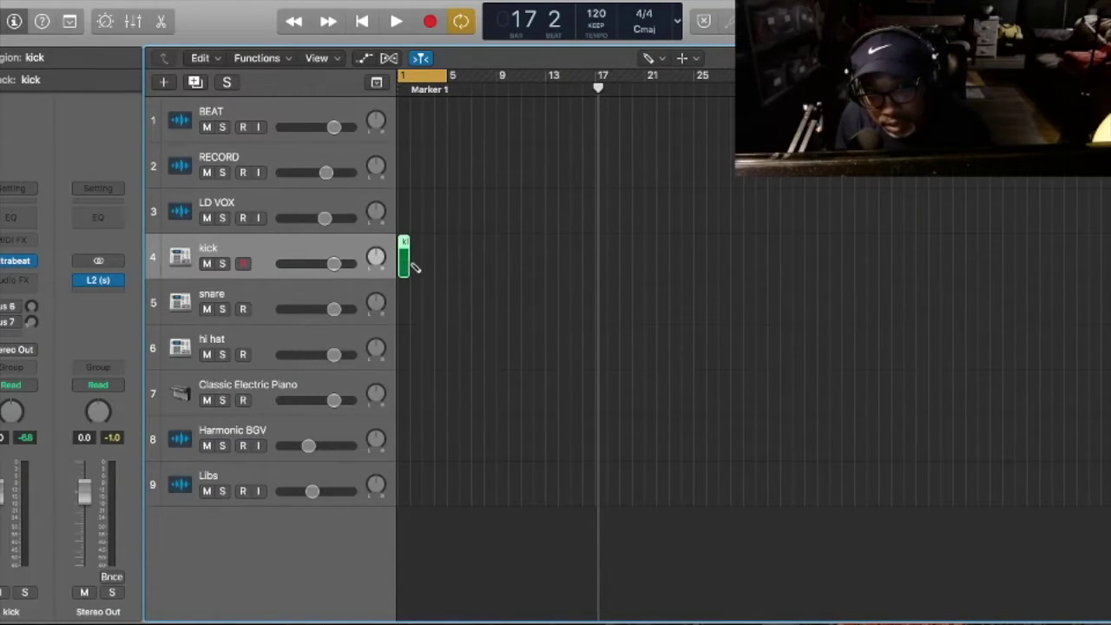
left_click_drag(408, 263, 449, 262)
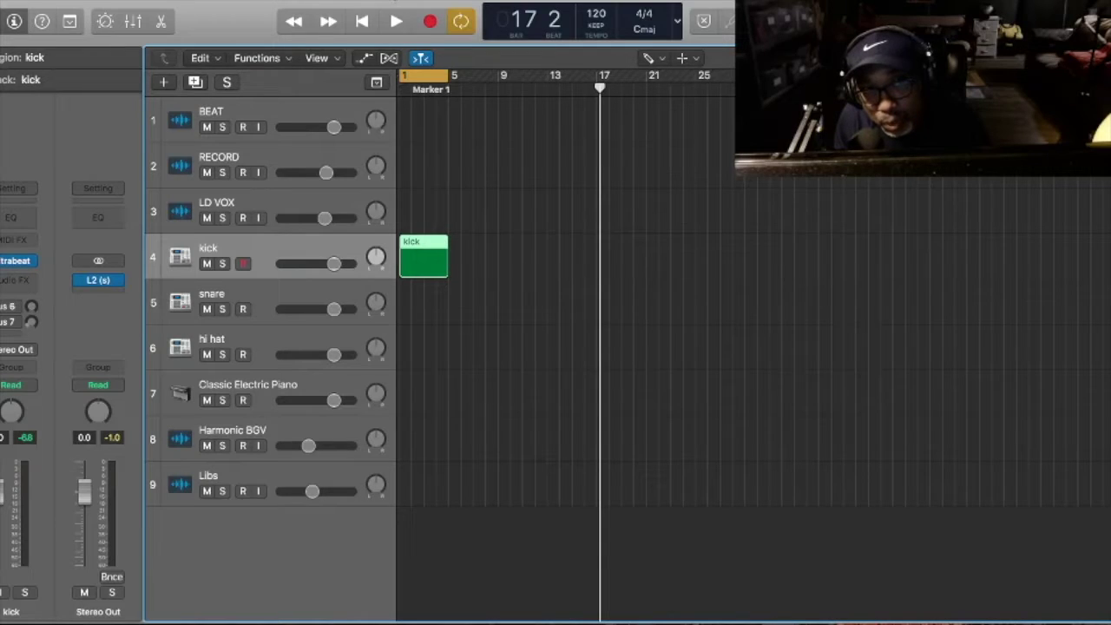
Open the kick region in the Piano Roll with the Pencil tool ready.
left_click(382, 0)
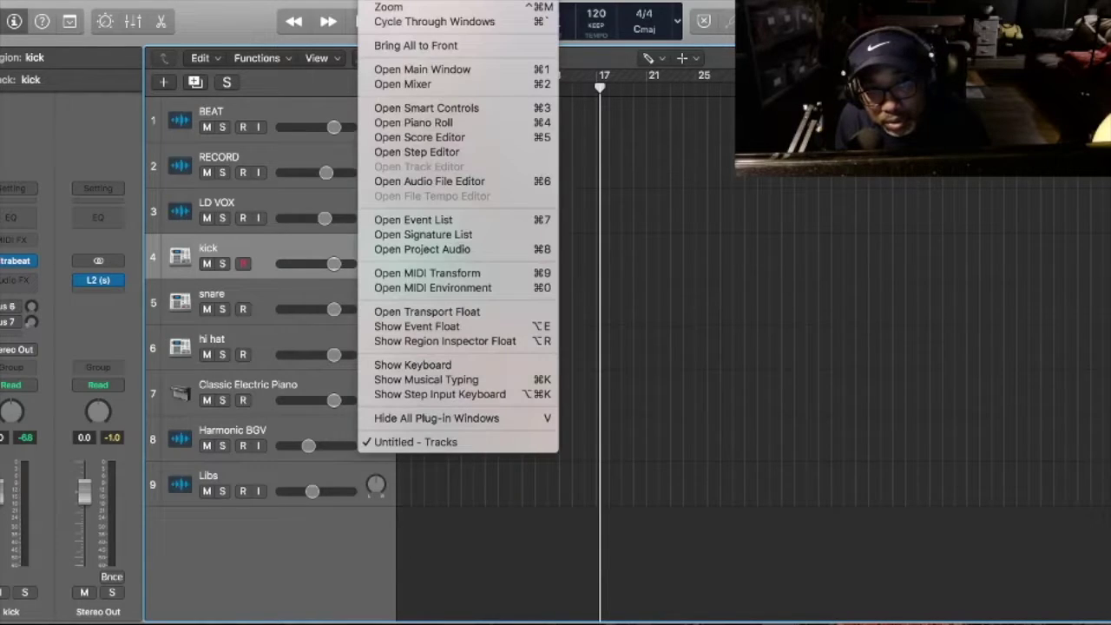
left_click(415, 123)
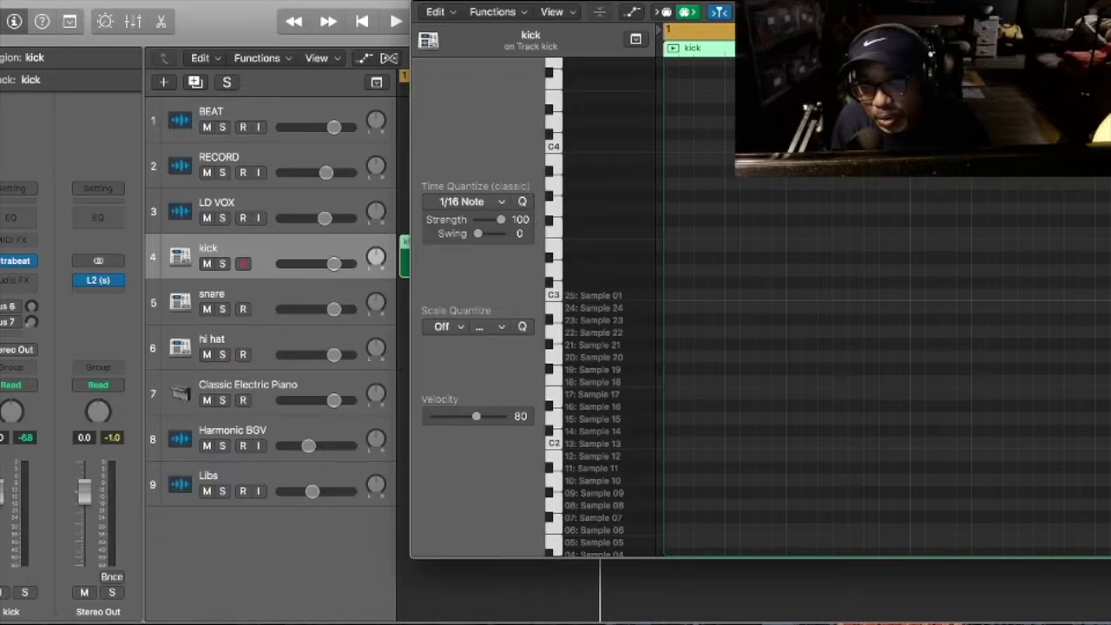
key("t")
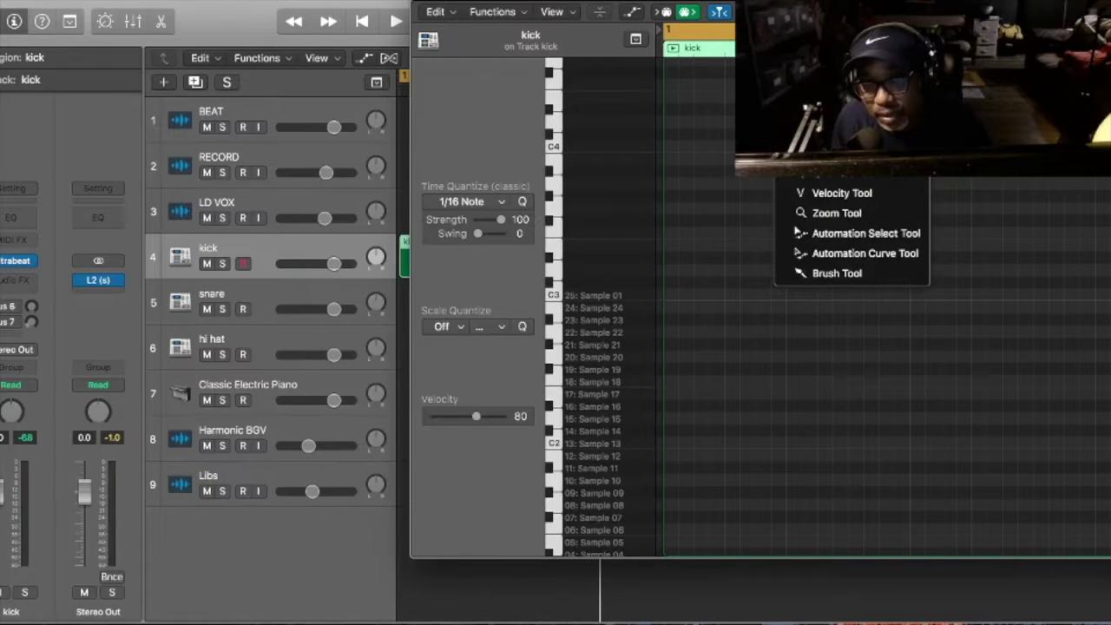
key("Escape")
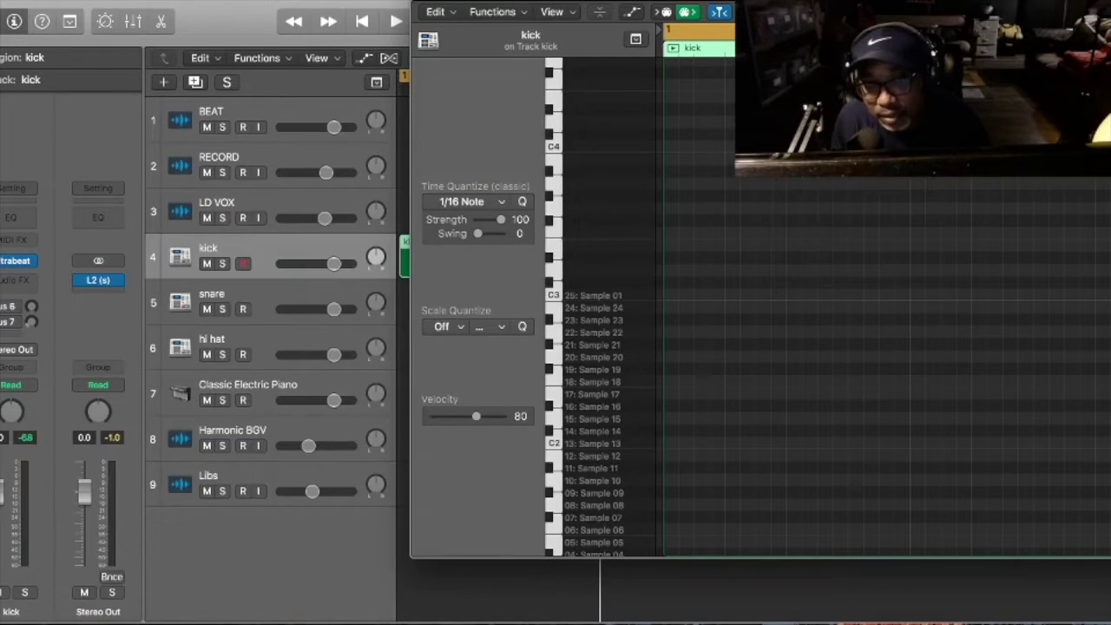
Draw eight kick notes on the C3 Sample 01 row as a repeating two-hit pattern.
left_click(670, 295)
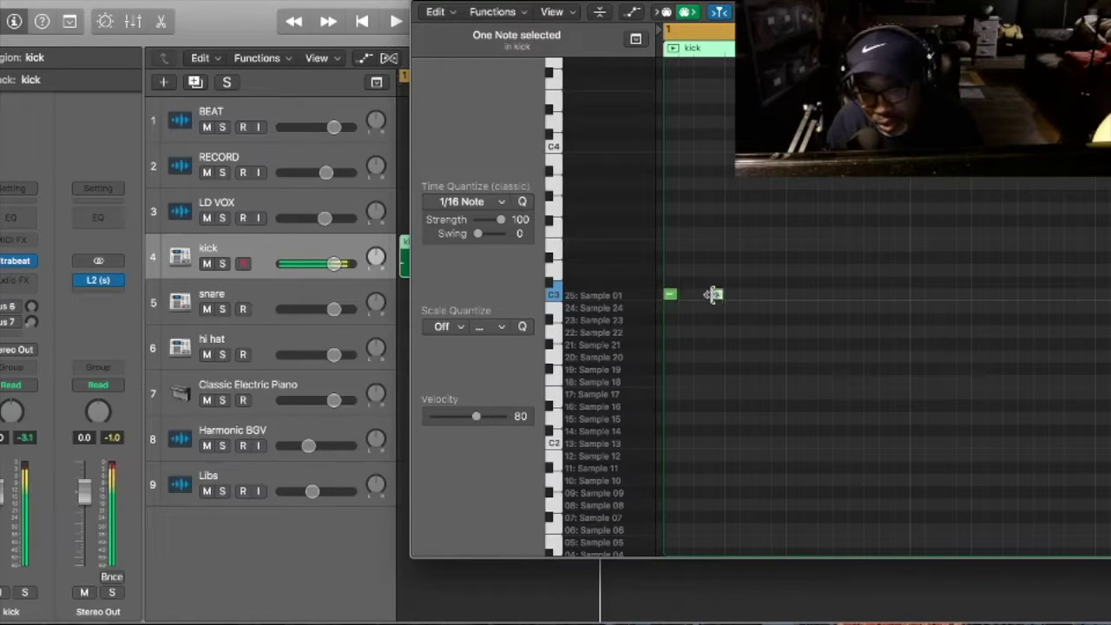
left_click(712, 295)
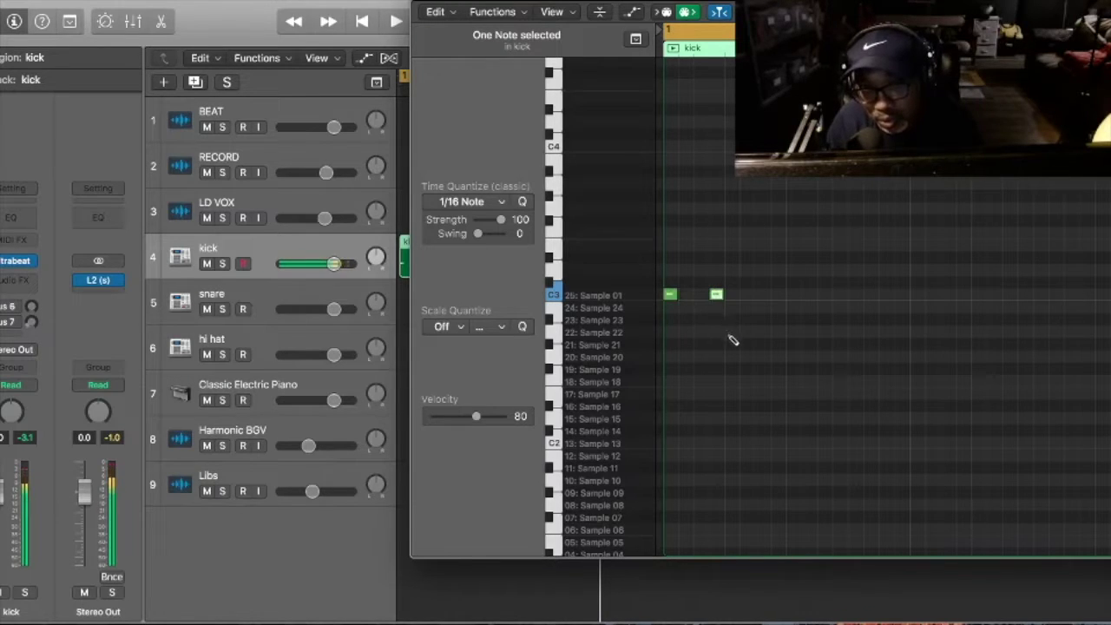
left_click(793, 295)
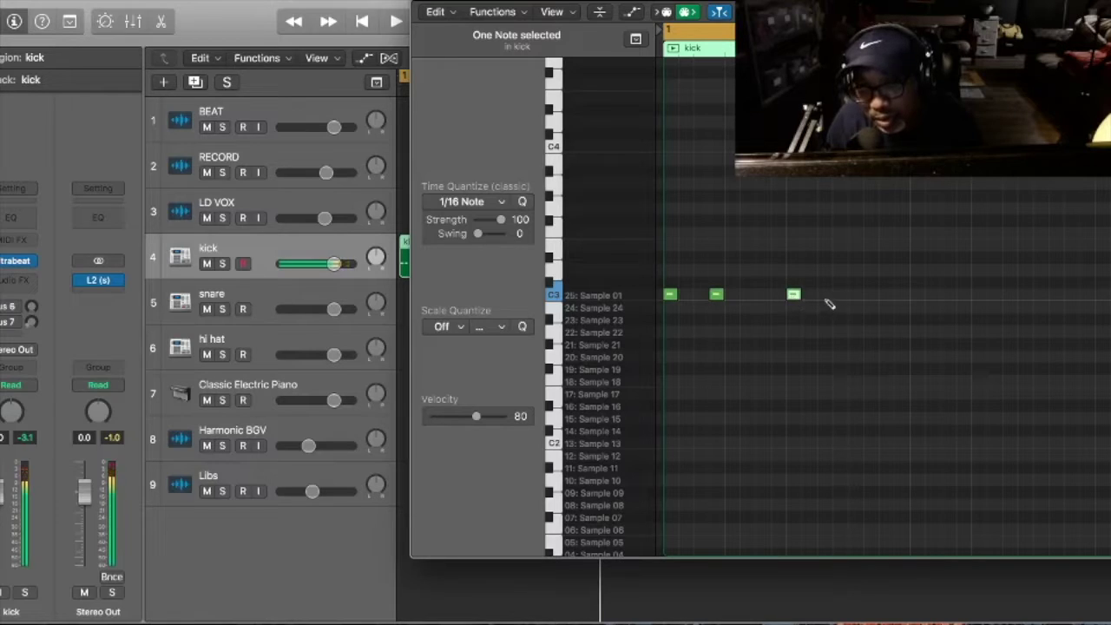
left_click(838, 295)
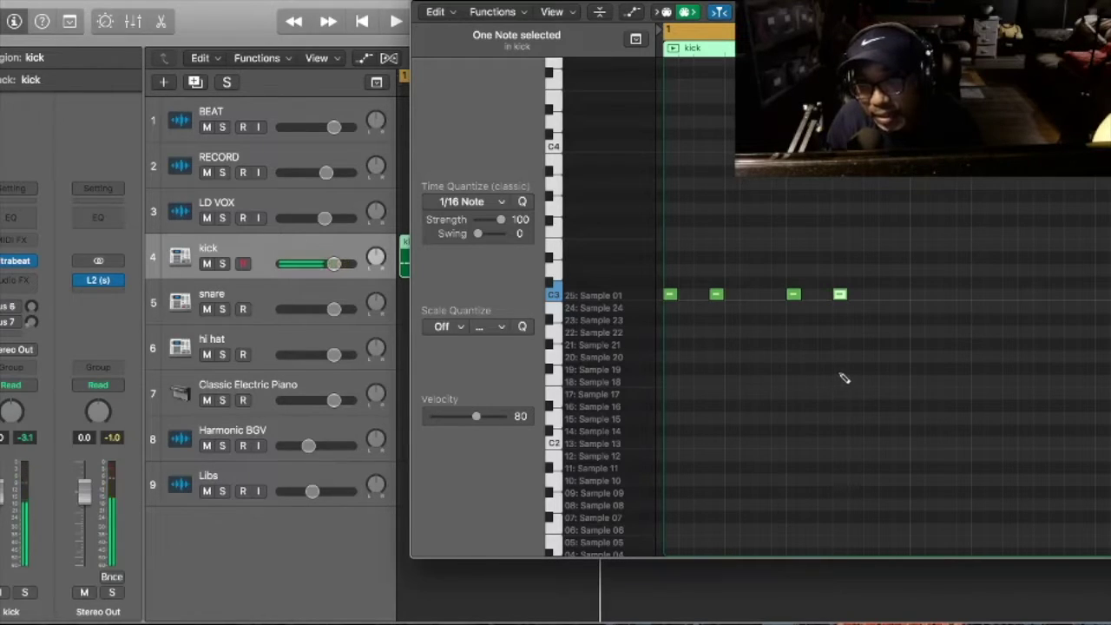
left_click(918, 295)
left_click(963, 295)
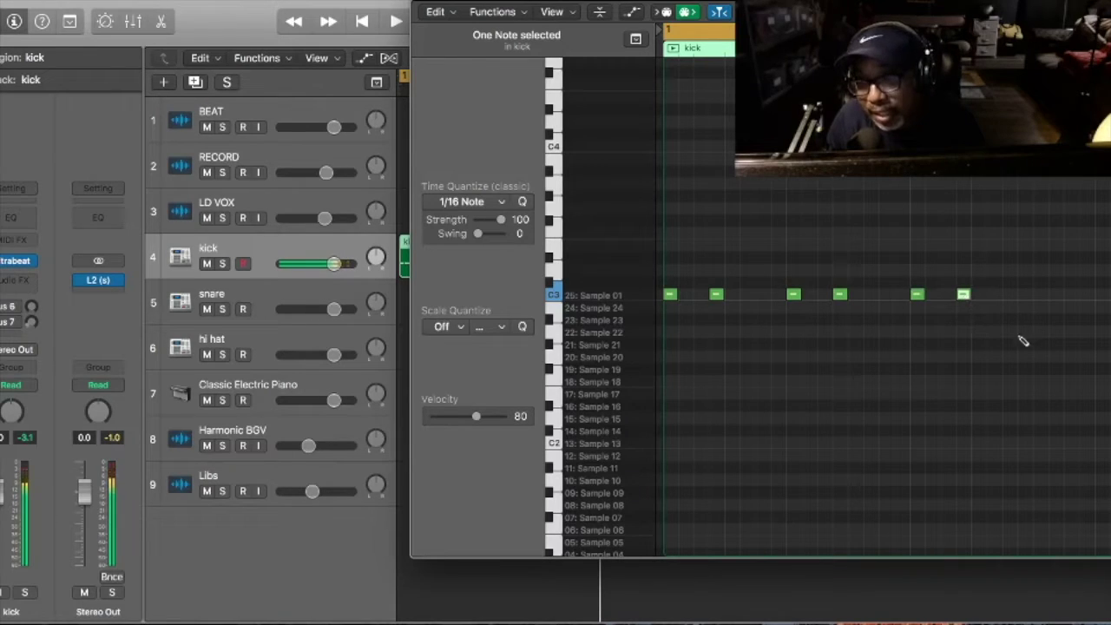
left_click(1040, 295)
left_click(1086, 295)
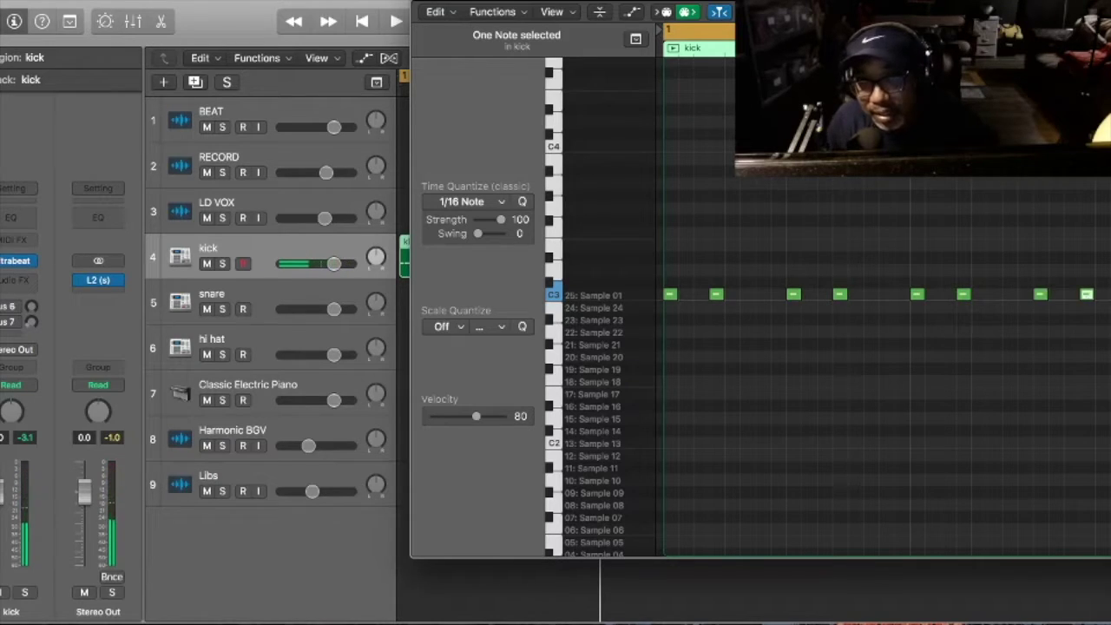
Marquee-select the kick notes, zoom to review the pattern, then close the Piano Roll.
key("t")
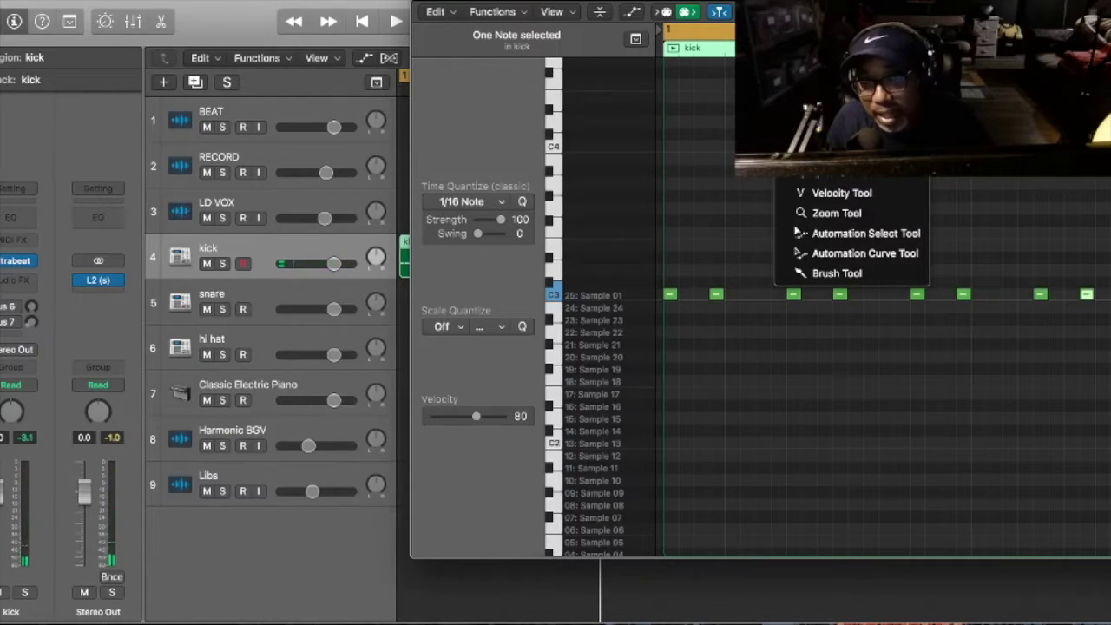
key("r")
left_click_drag(1095, 193, 670, 413)
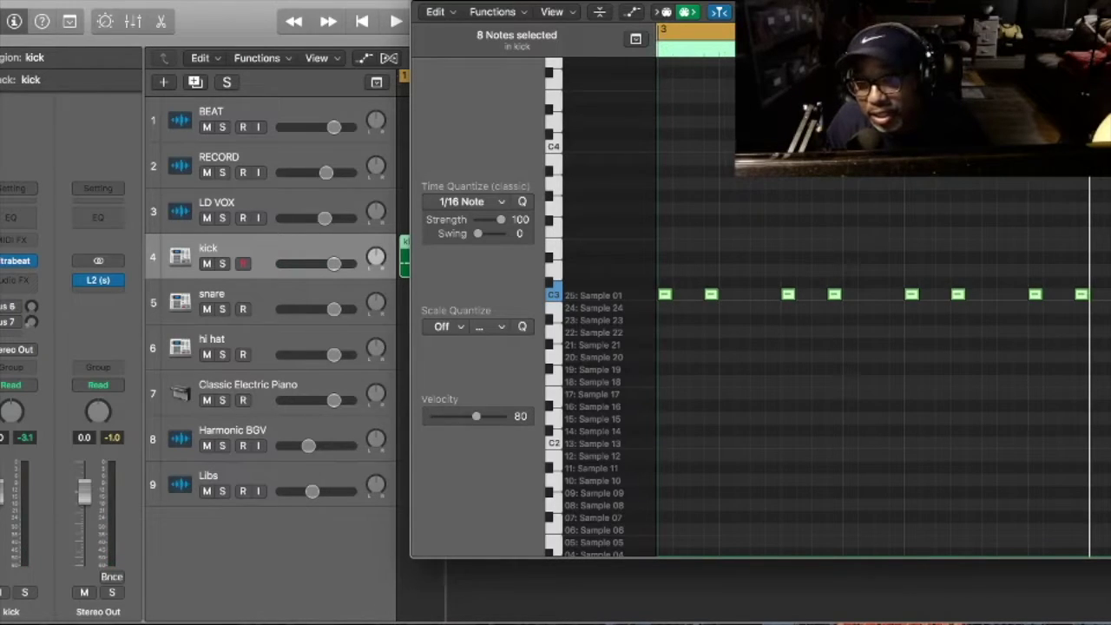
key("super+Left")
key("super+Left")
key("super+Left")
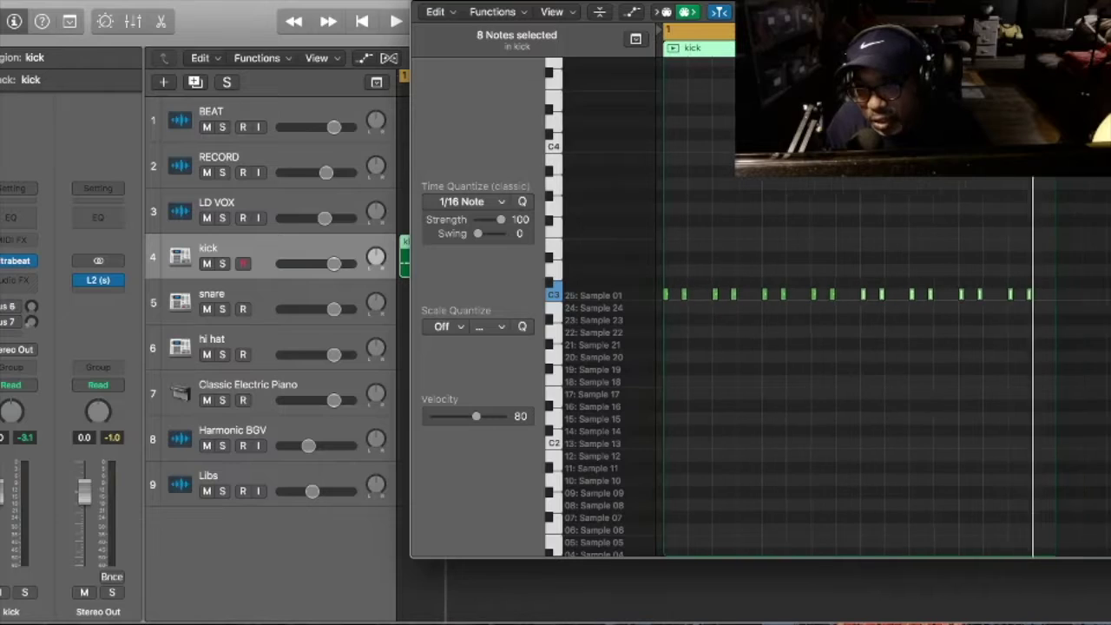
key("super+Left")
key("super+Right")
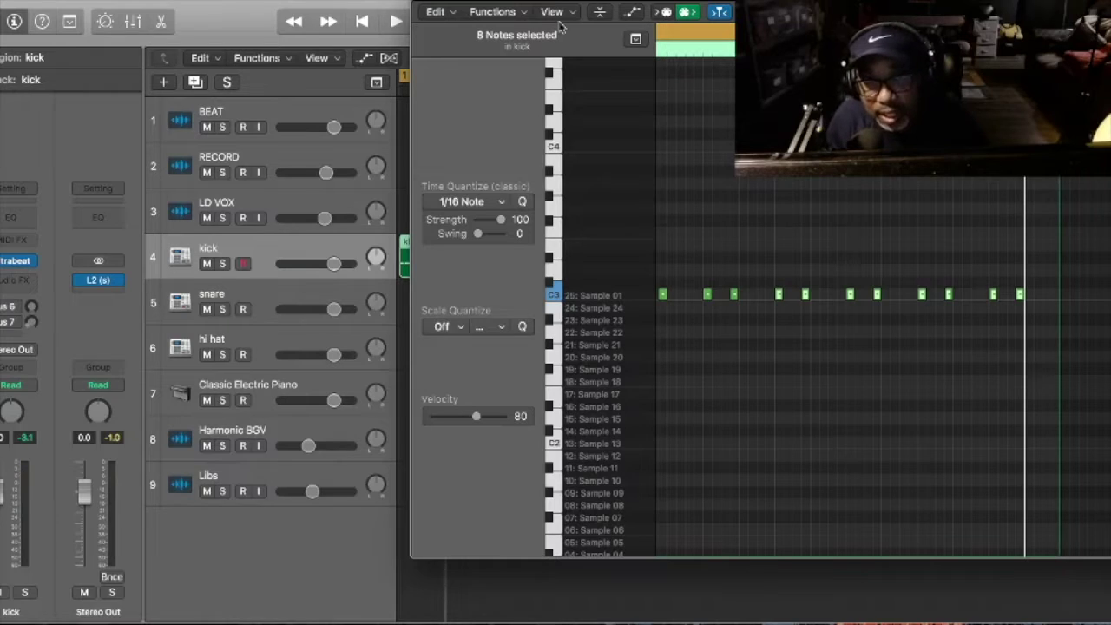
left_click(424, 3)
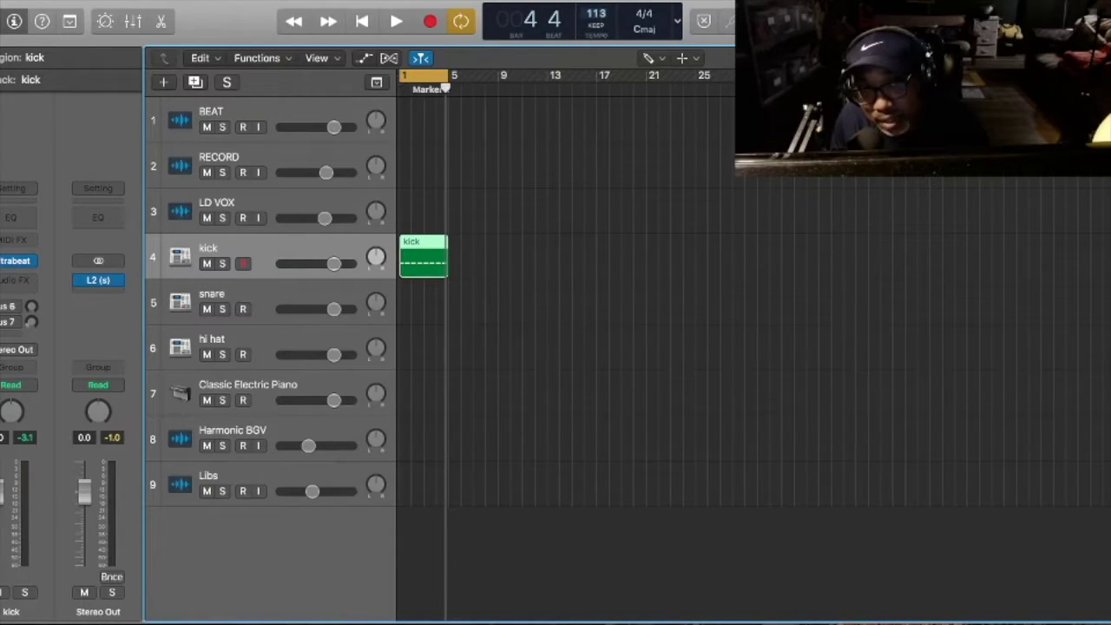
Set the project tempo to 100 BPM by dragging the LCD tempo value.
left_click_drag(595, 14, 595, 26)
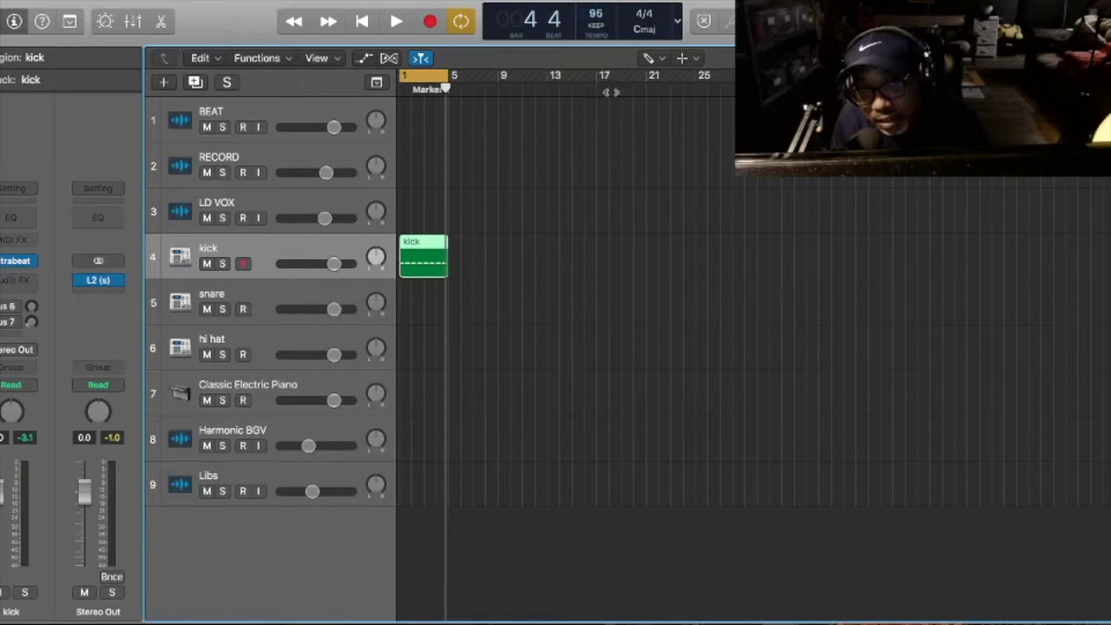
left_click_drag(595, 20, 601, 4)
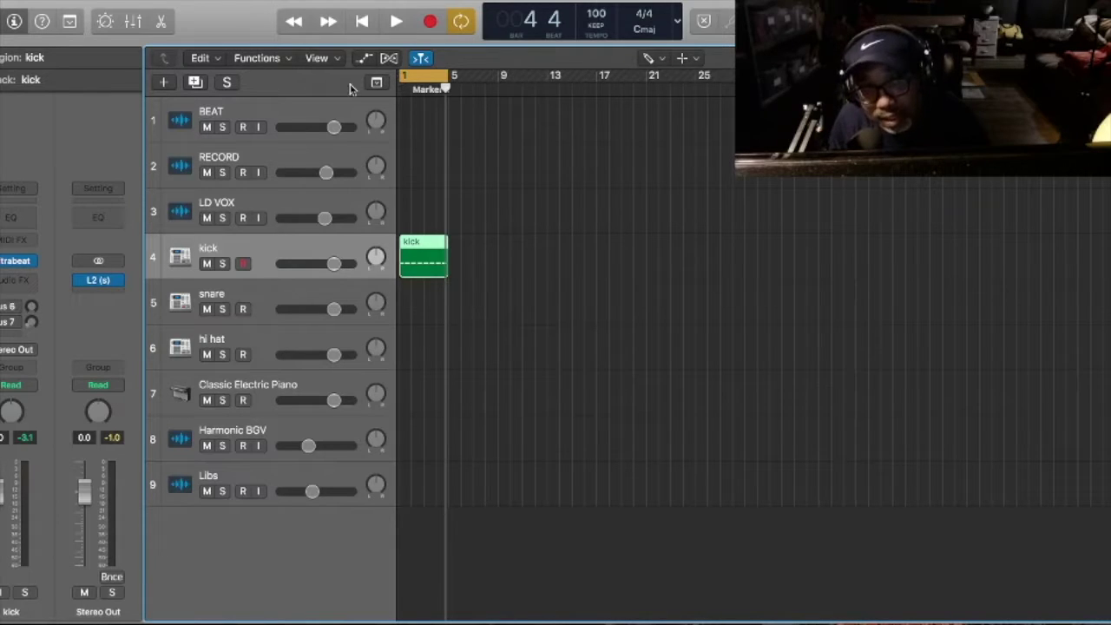
left_click(374, 0)
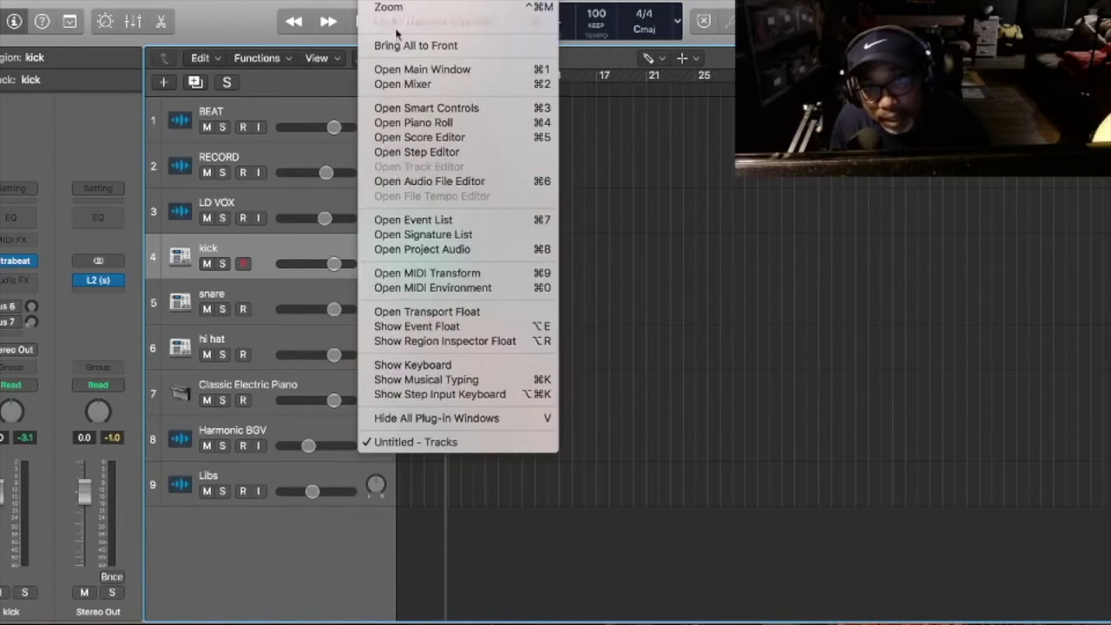
left_click(418, 128)
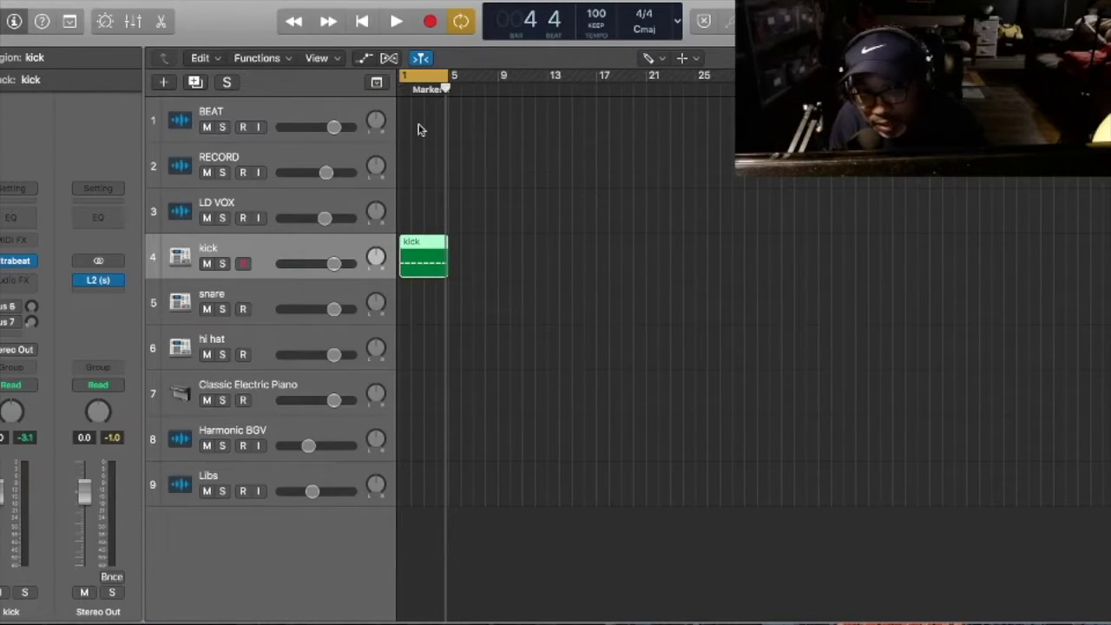
key("space")
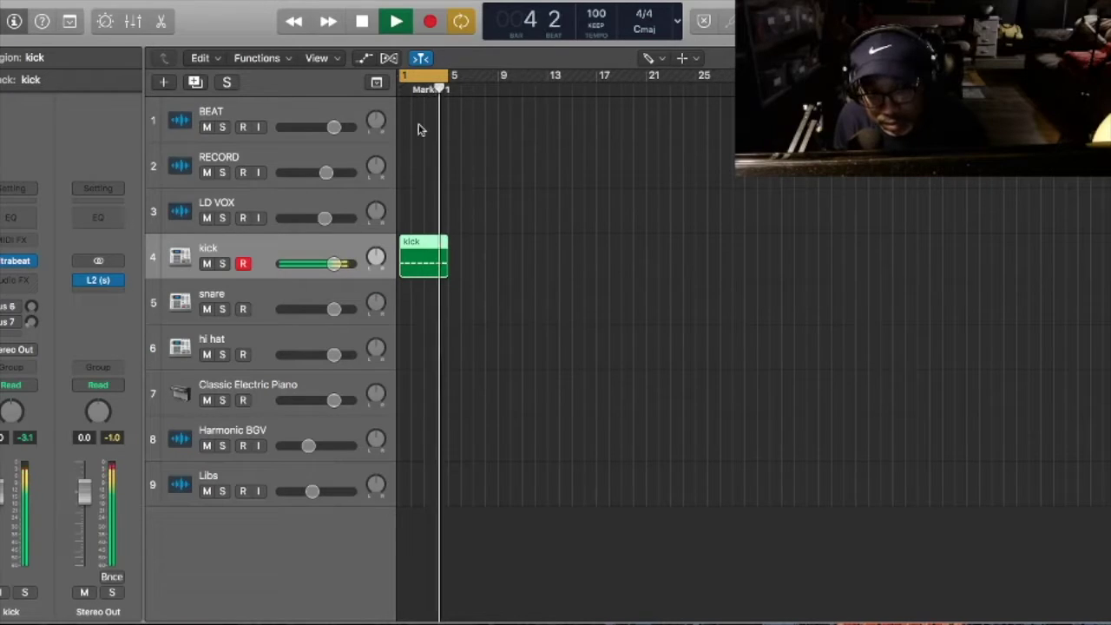
key("space")
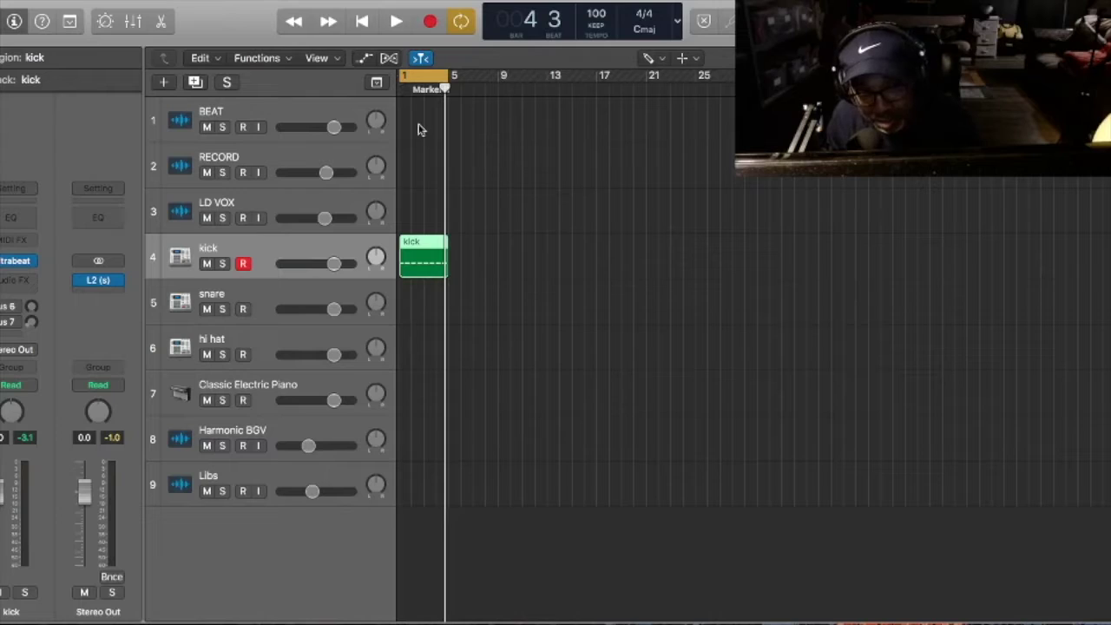
Solo the snare track and create a four-bar MIDI region on it, opened in the note editor.
left_click(316, 299)
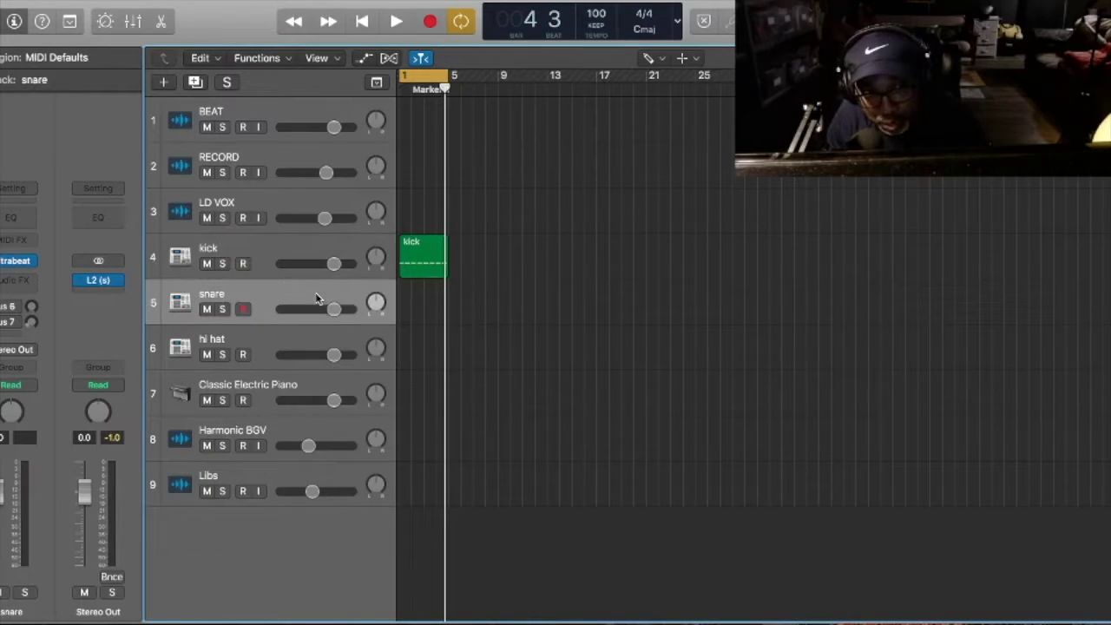
left_click(222, 310)
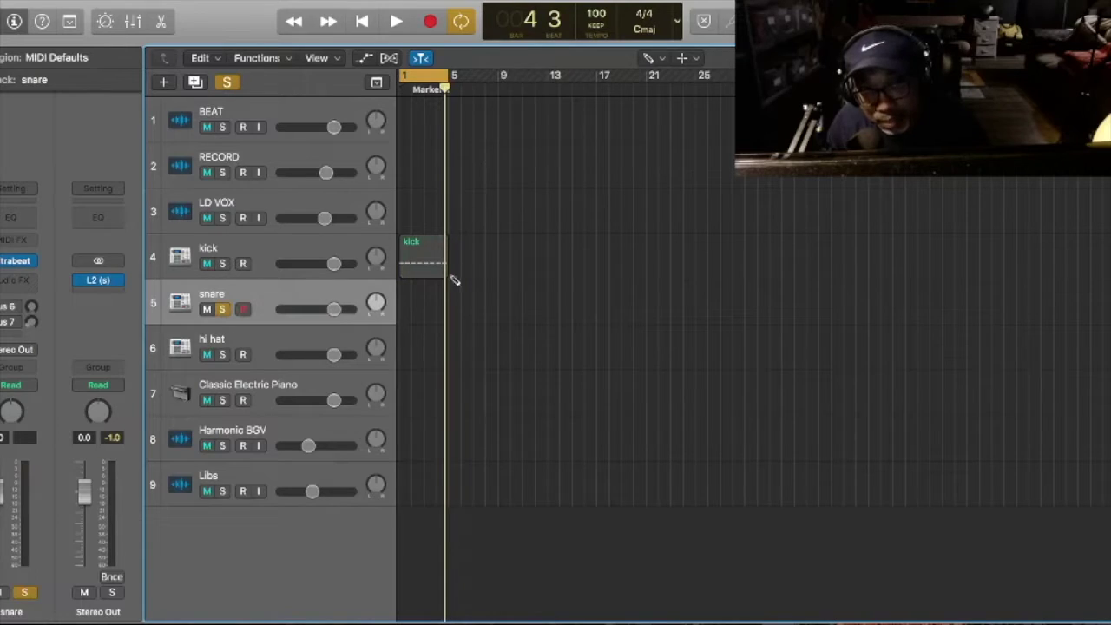
left_click(405, 310)
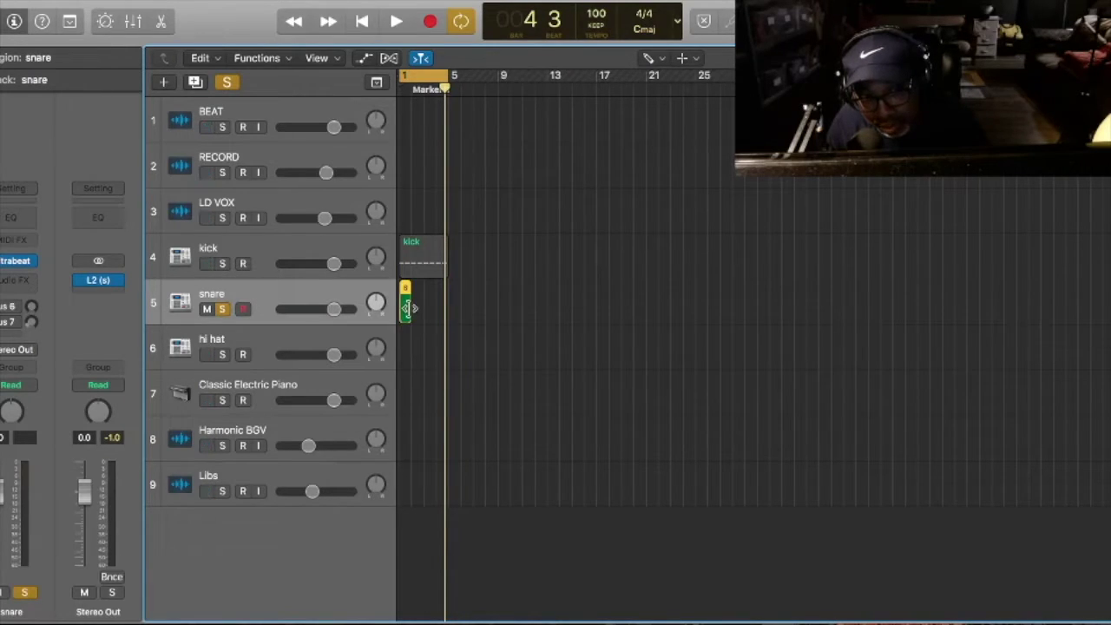
left_click_drag(407, 309, 446, 310)
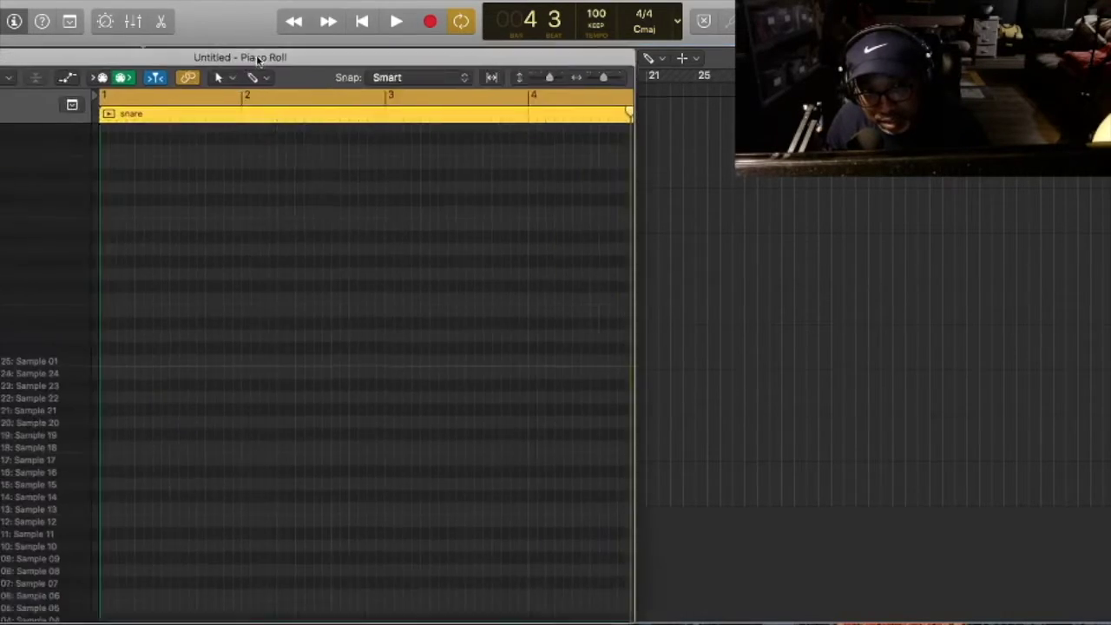
left_click_drag(256, 65, 434, 67)
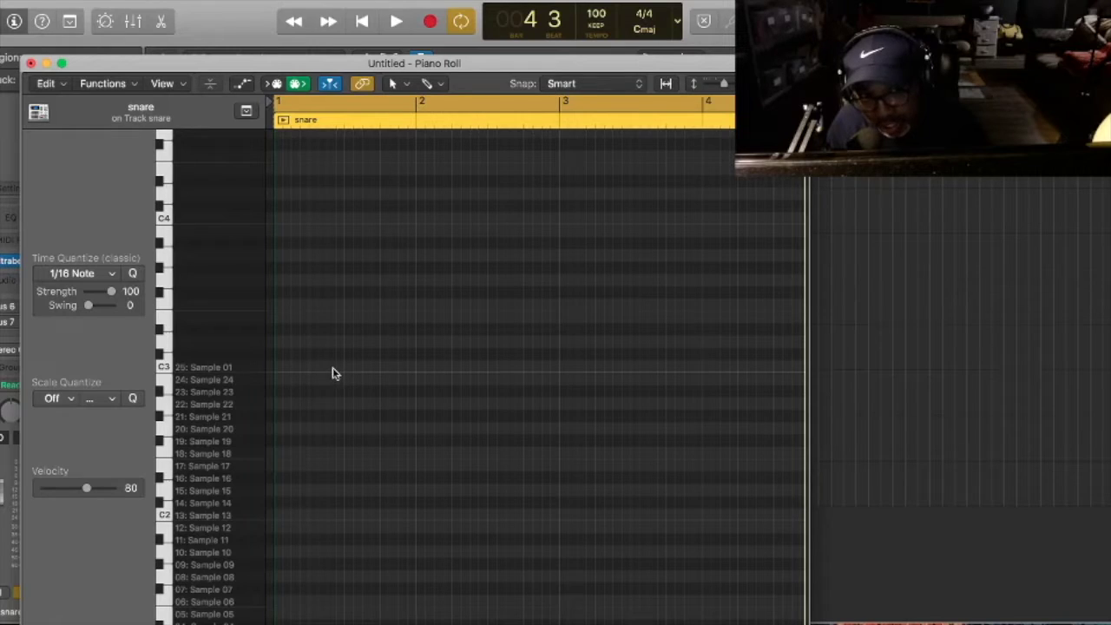
Draw four evenly spaced snare hits on C3 with the Pencil Tool.
left_click(410, 83)
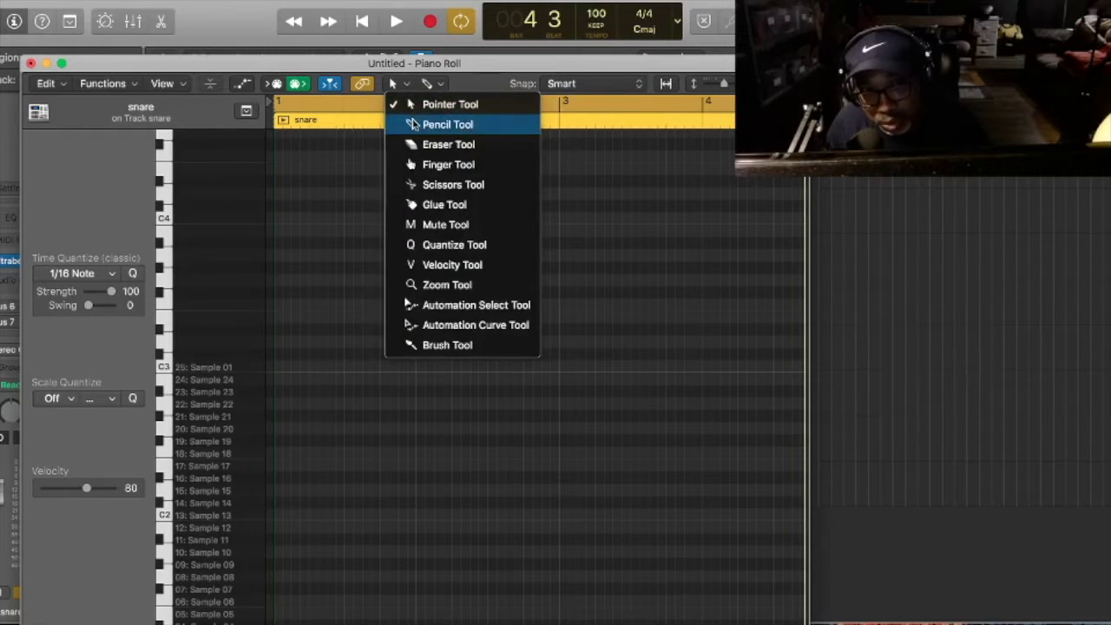
left_click(413, 124)
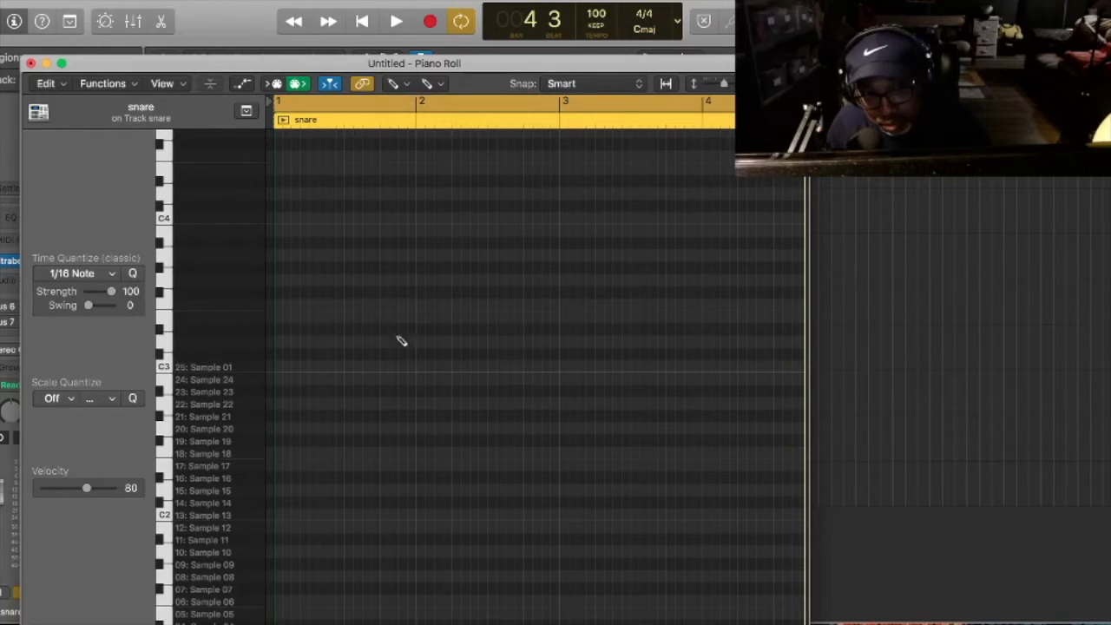
left_click(330, 366)
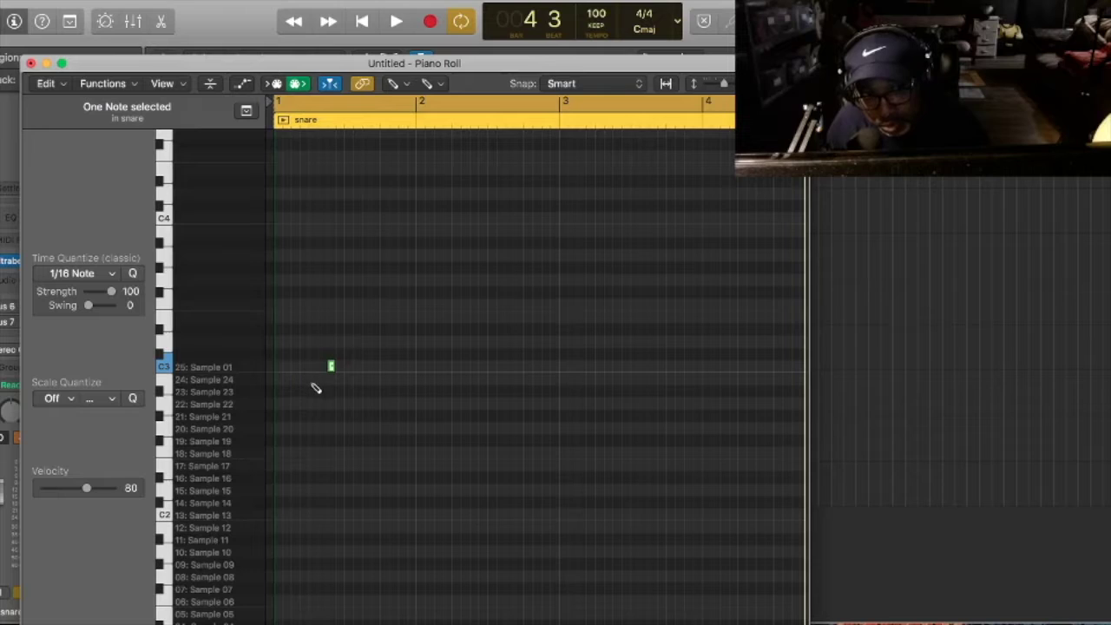
left_click(401, 366)
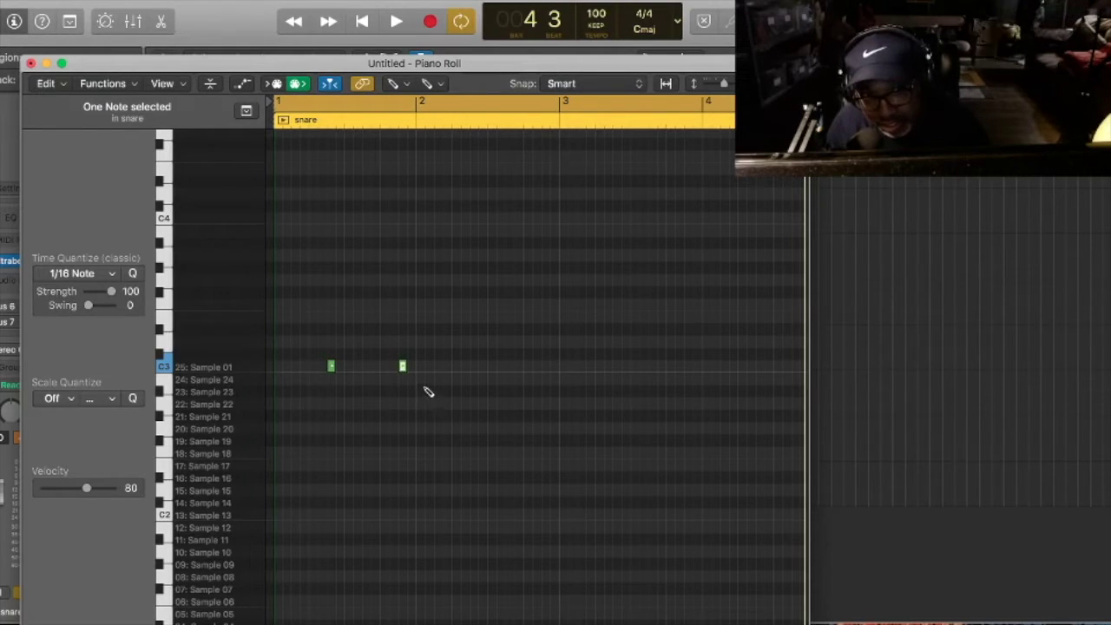
left_click(474, 366)
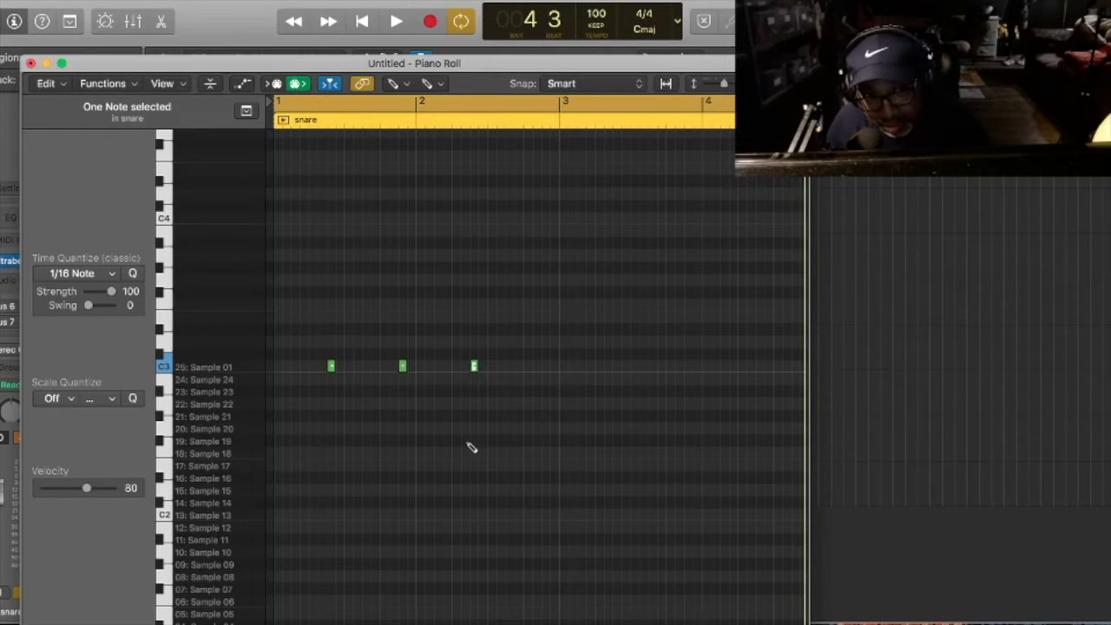
left_click(545, 367)
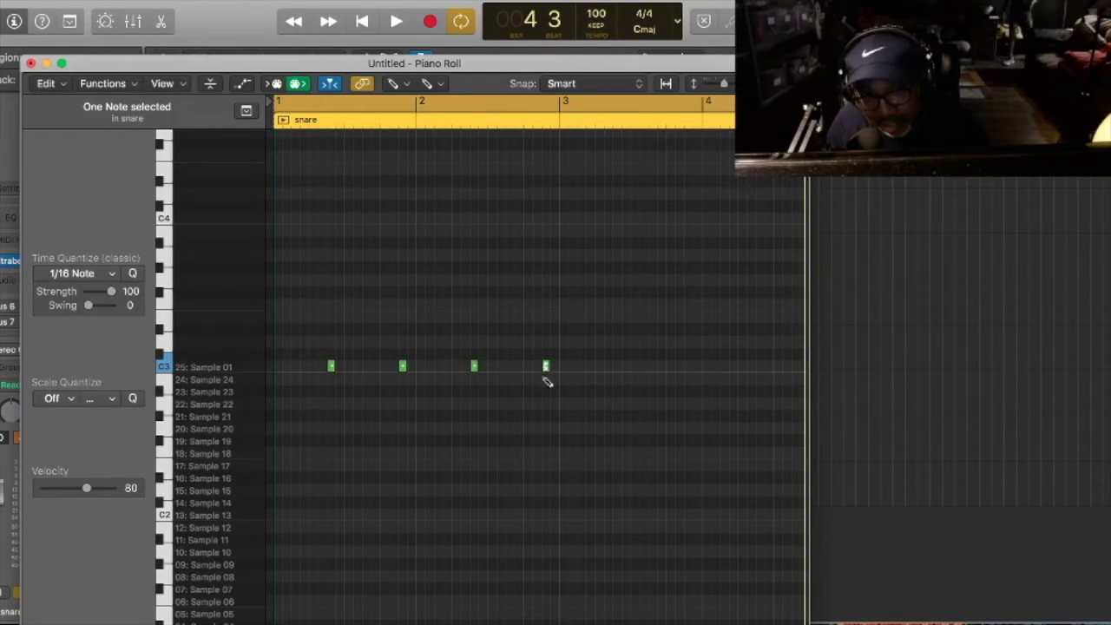
Select the four snare notes and paste a copy starting at bar 3 beat 2.
left_click(402, 85)
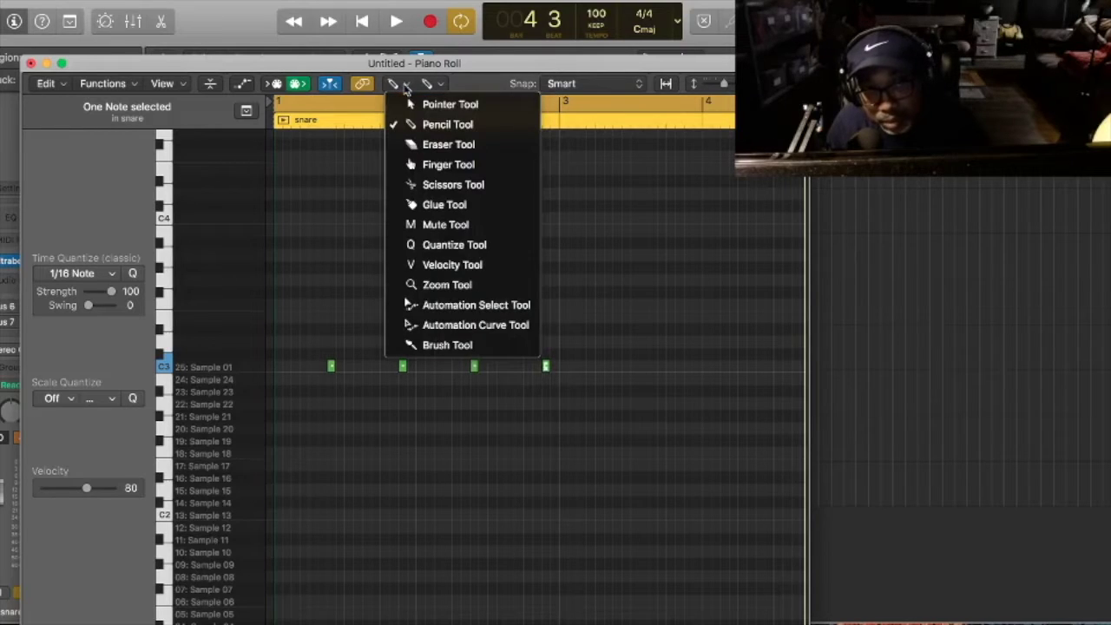
left_click(412, 105)
left_click_drag(624, 298, 319, 496)
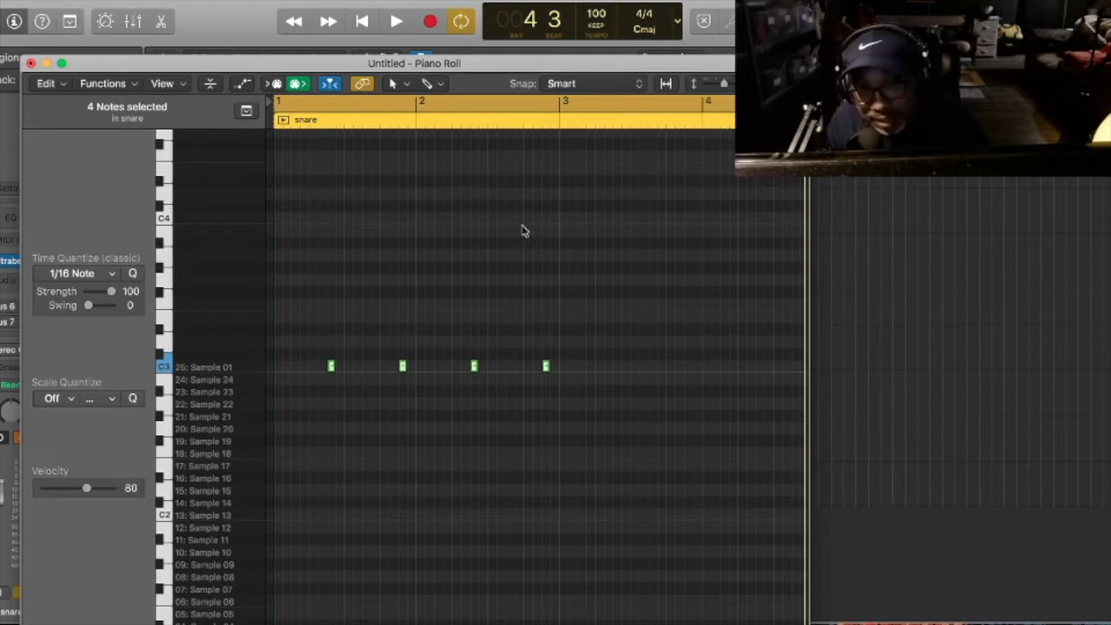
left_click(595, 119)
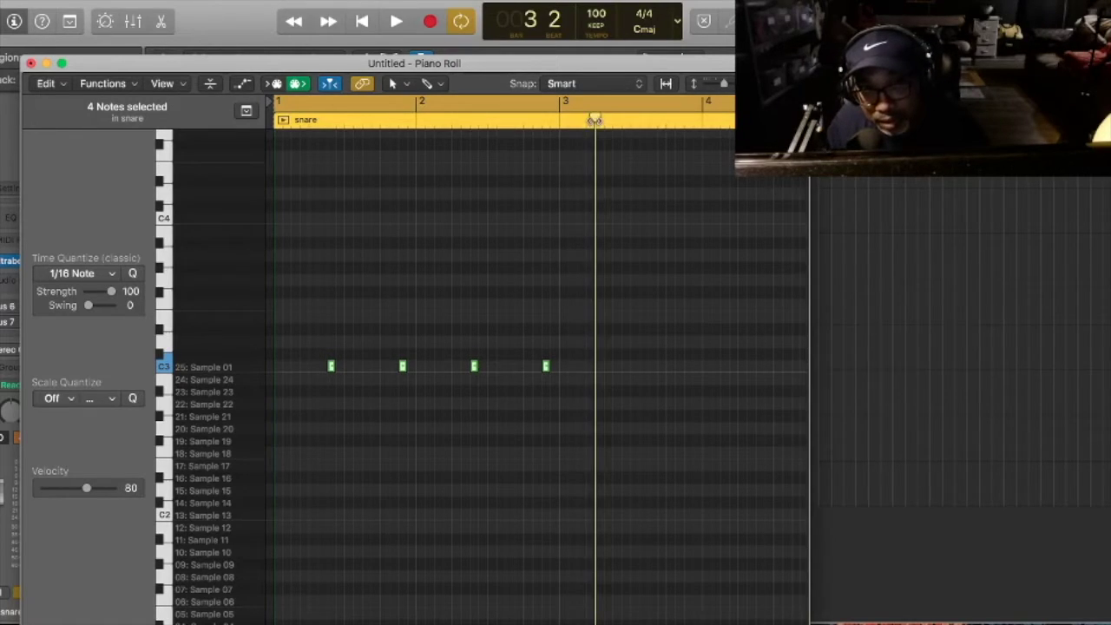
left_click_drag(594, 119, 610, 136)
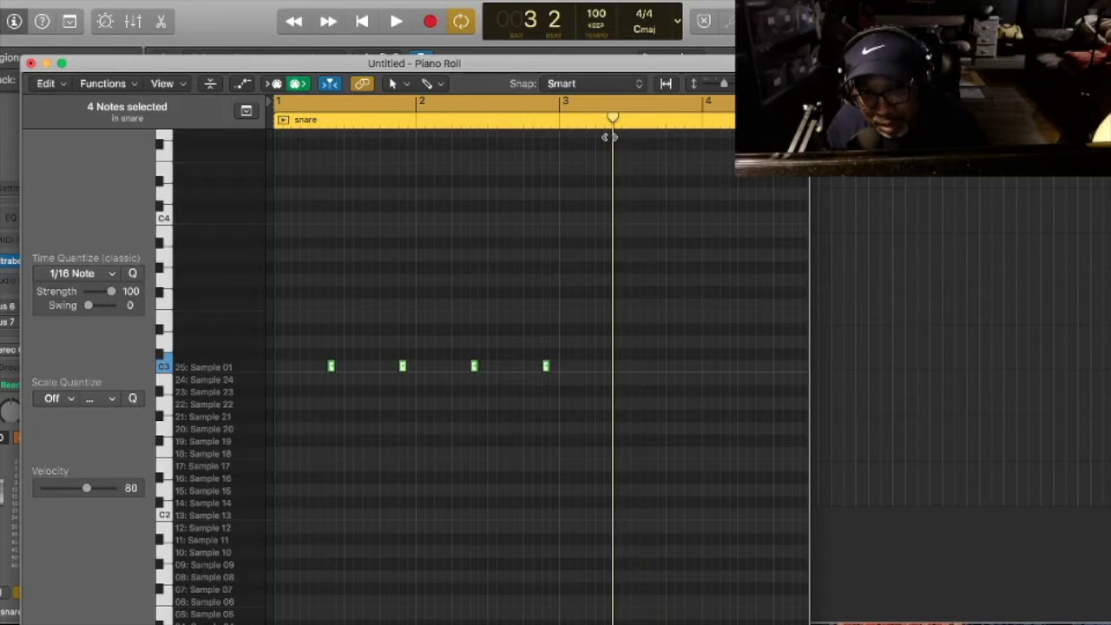
key("super+v")
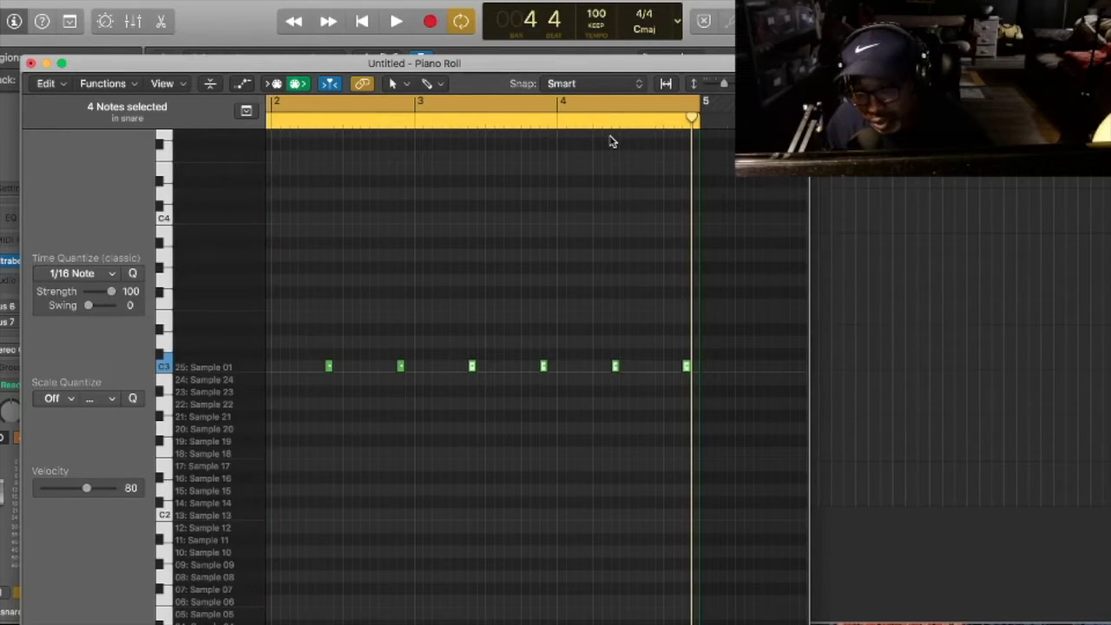
Play back the snare part, park the playhead at bar 2 beat 2, and close the editor.
key("space")
key("space")
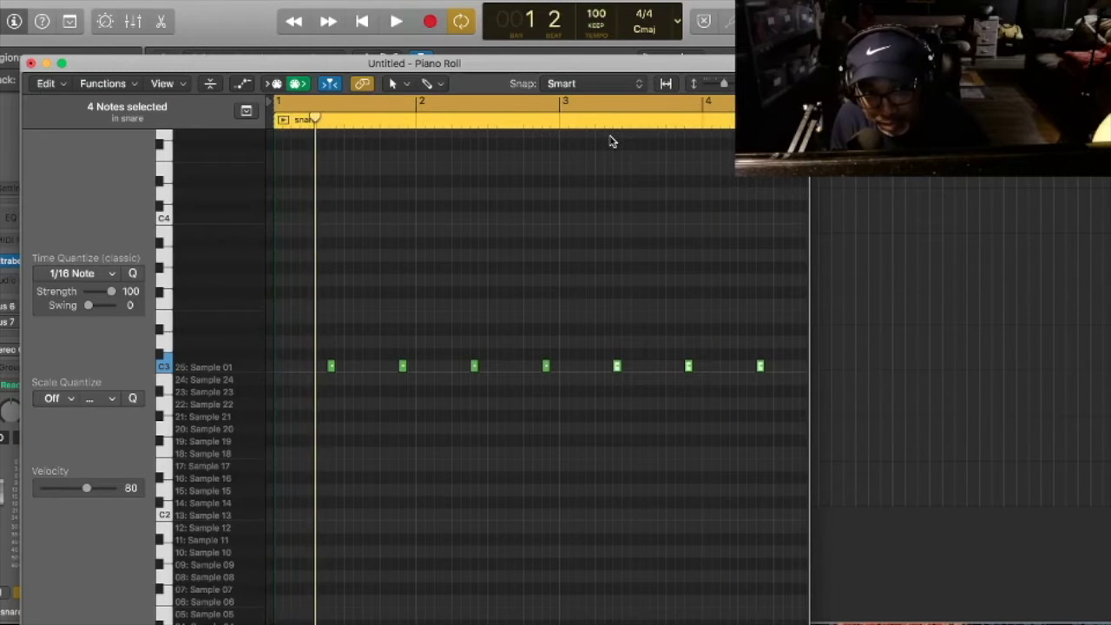
left_click(309, 117)
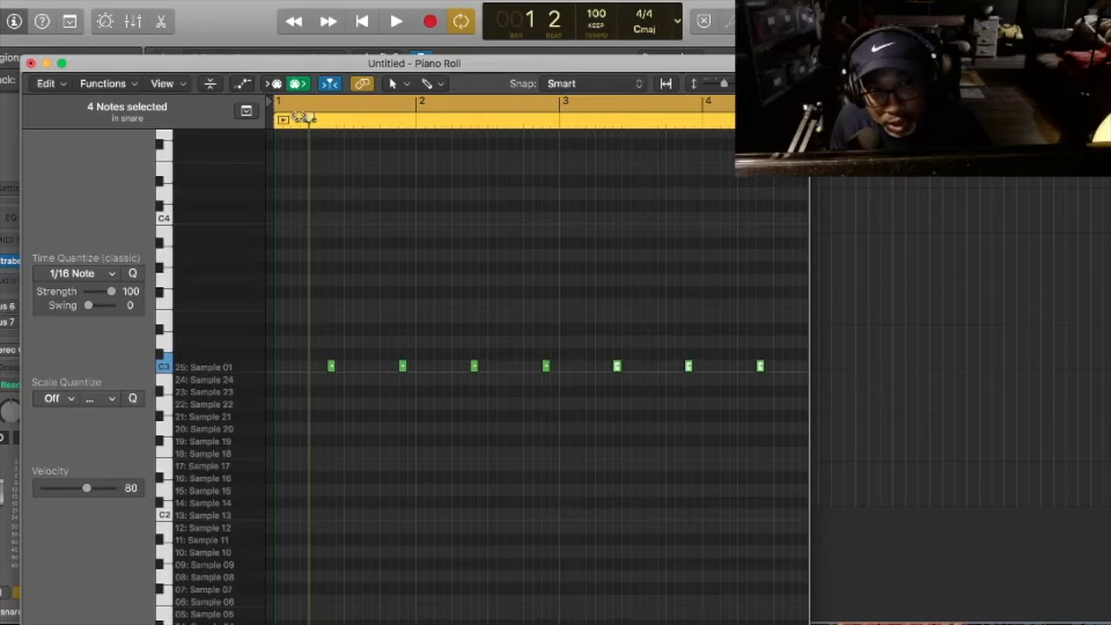
left_click_drag(309, 117, 478, 118)
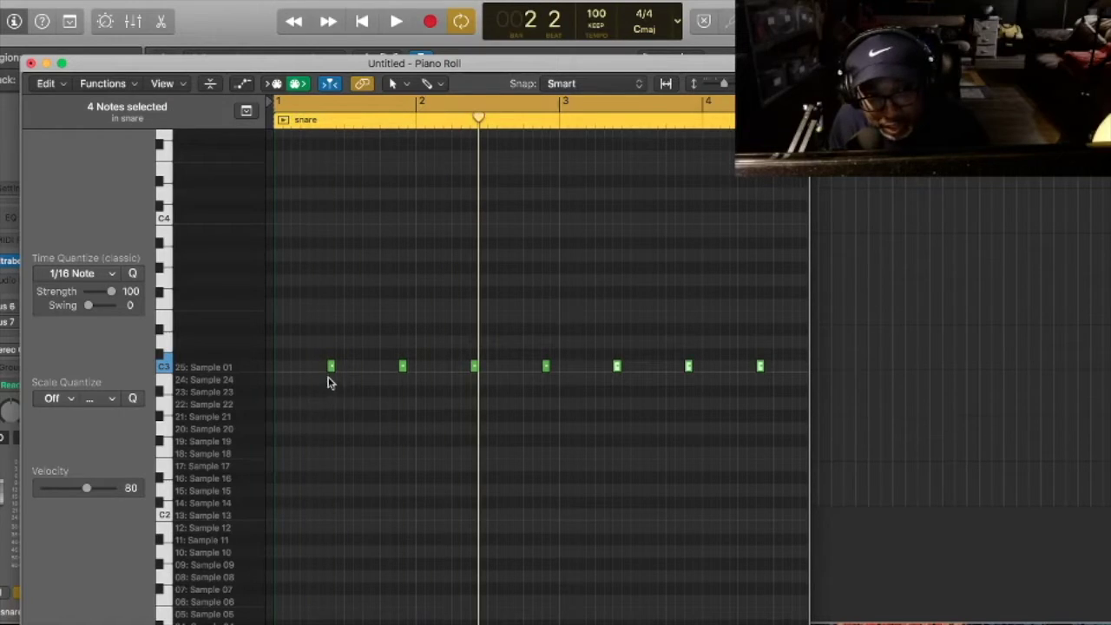
left_click(30, 63)
Unsolo the snare, play kick and snare together, then select the hi hat track.
left_click(243, 307)
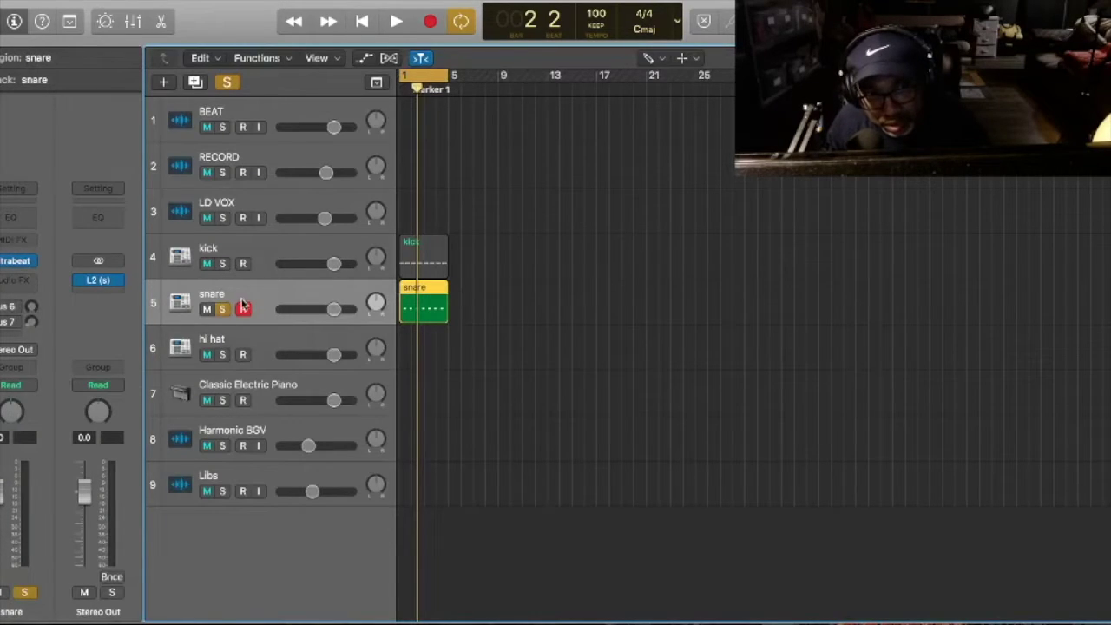
left_click(223, 309)
left_click(223, 309)
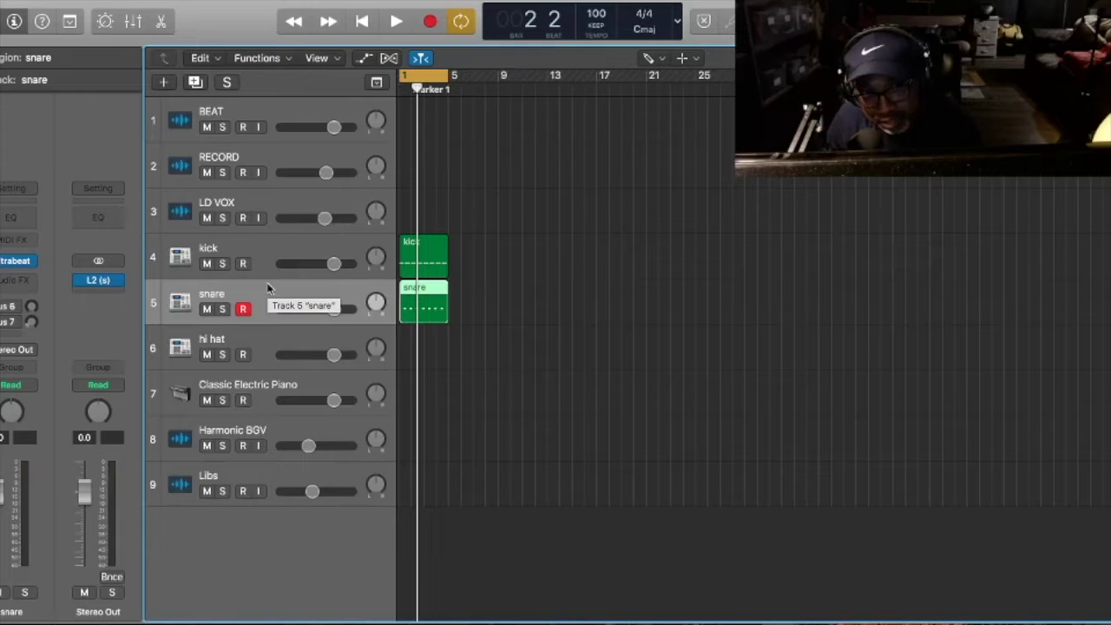
key("space")
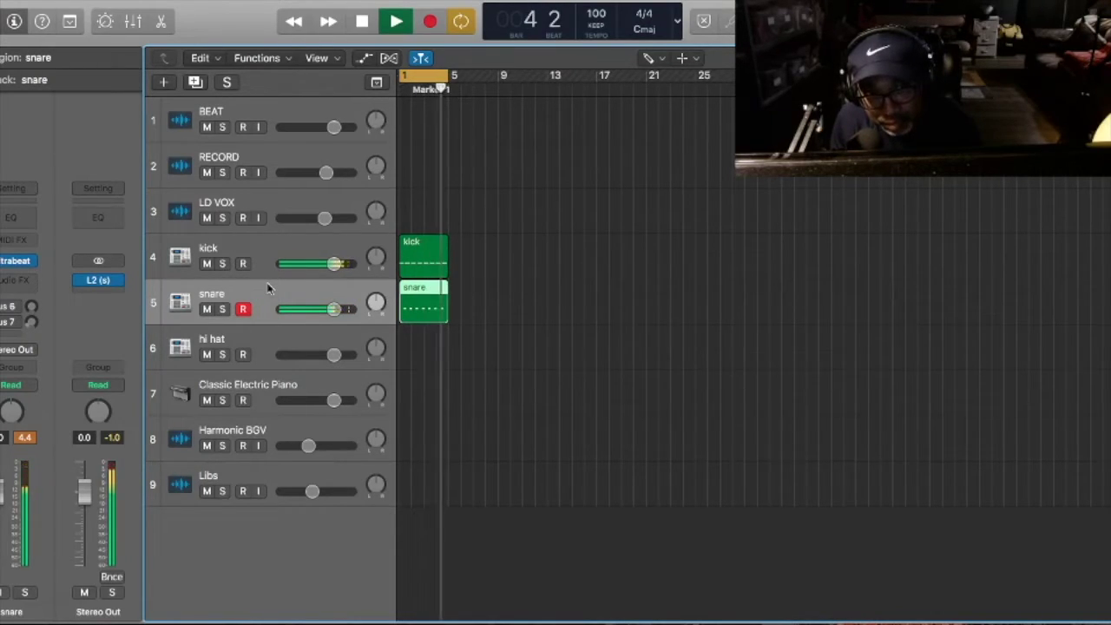
key("space")
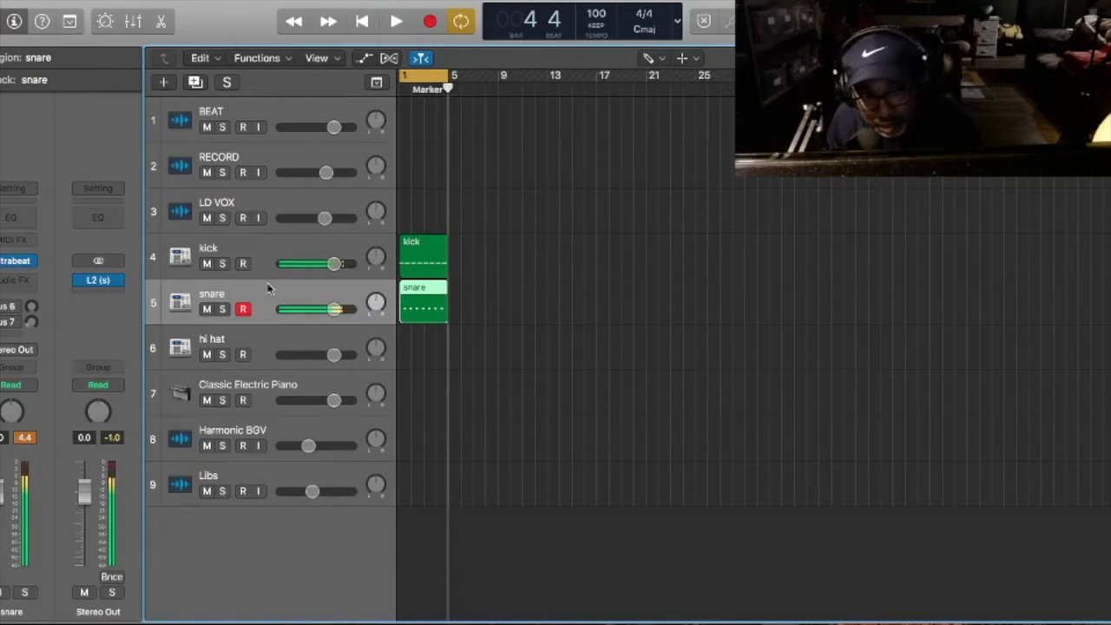
left_click(268, 347)
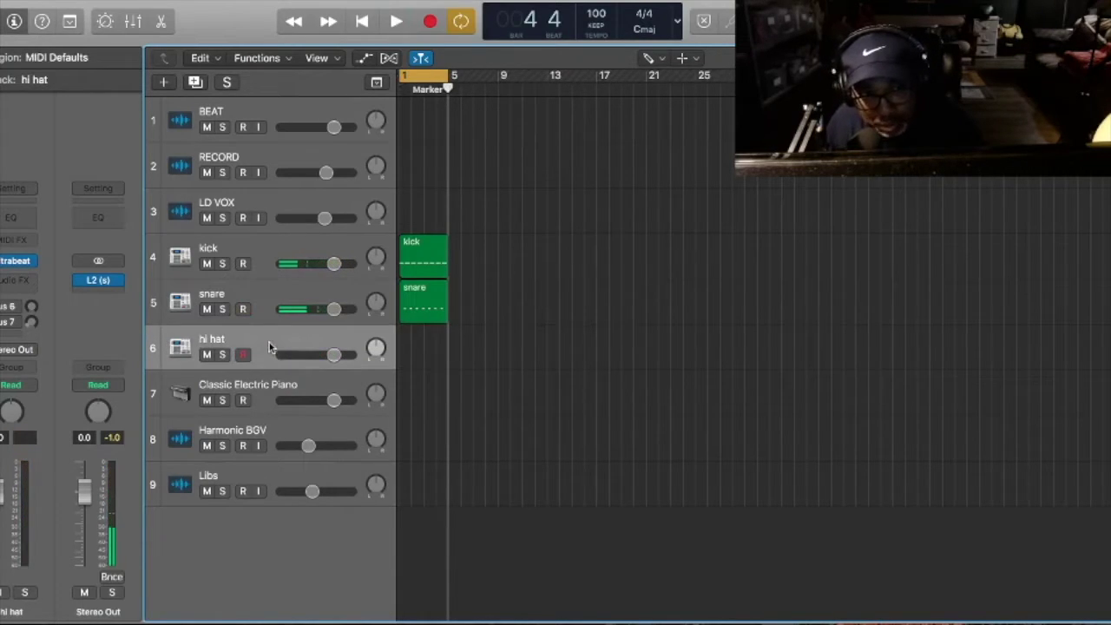
Audition the first hi hat sample in the track's Ultrabeat instrument.
left_click(16, 261)
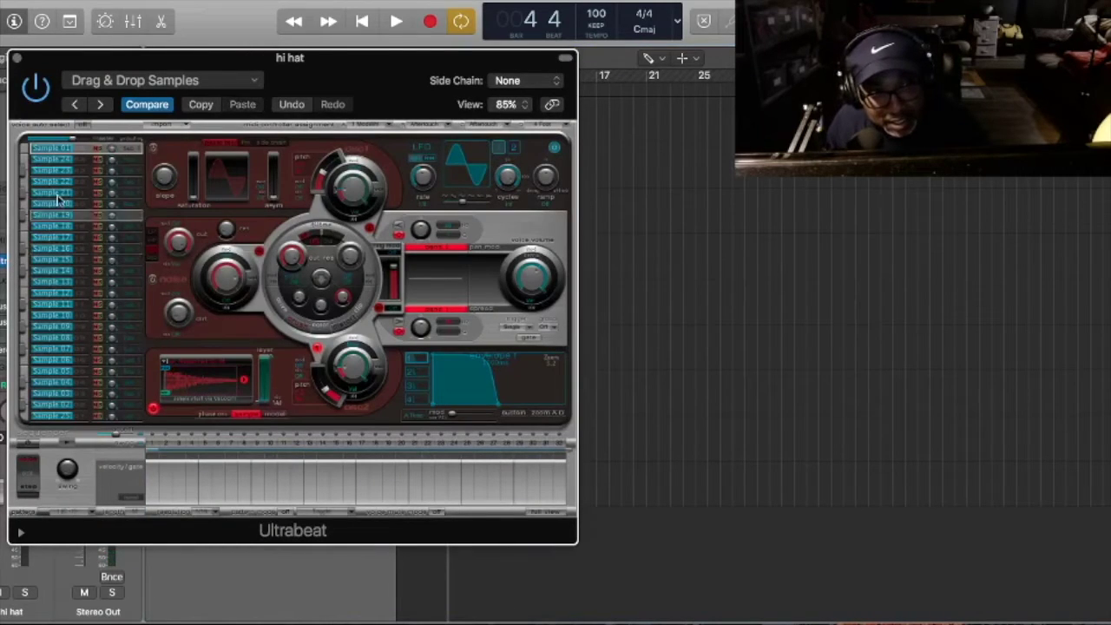
left_click(26, 149)
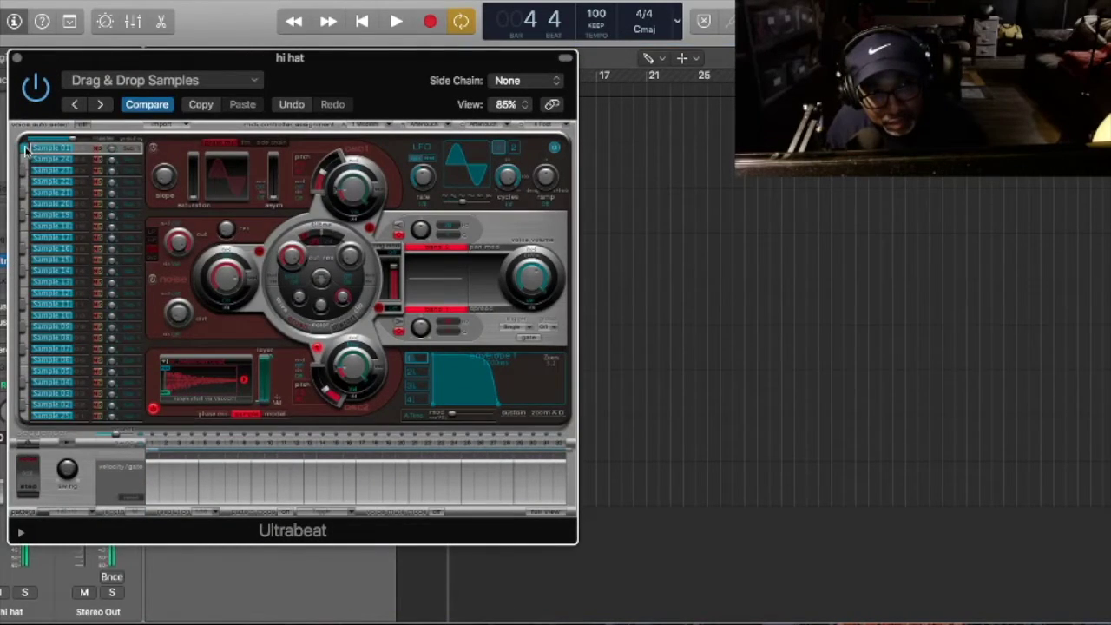
left_click(17, 57)
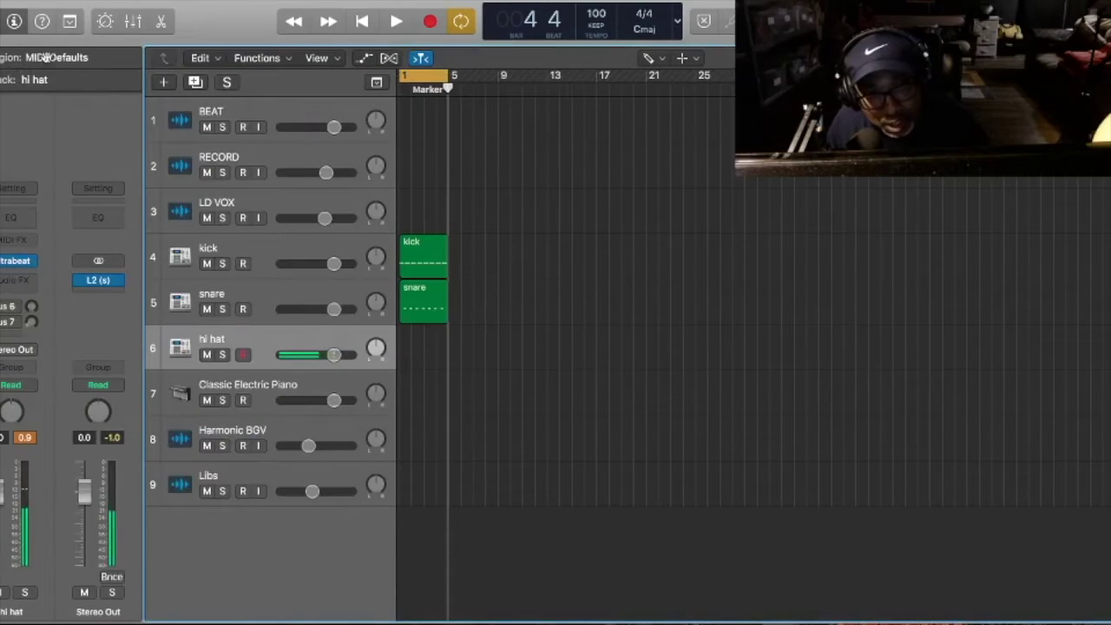
Create a hi hat MIDI region extended to bar 5 and solo the hi hat track.
double_click(412, 366)
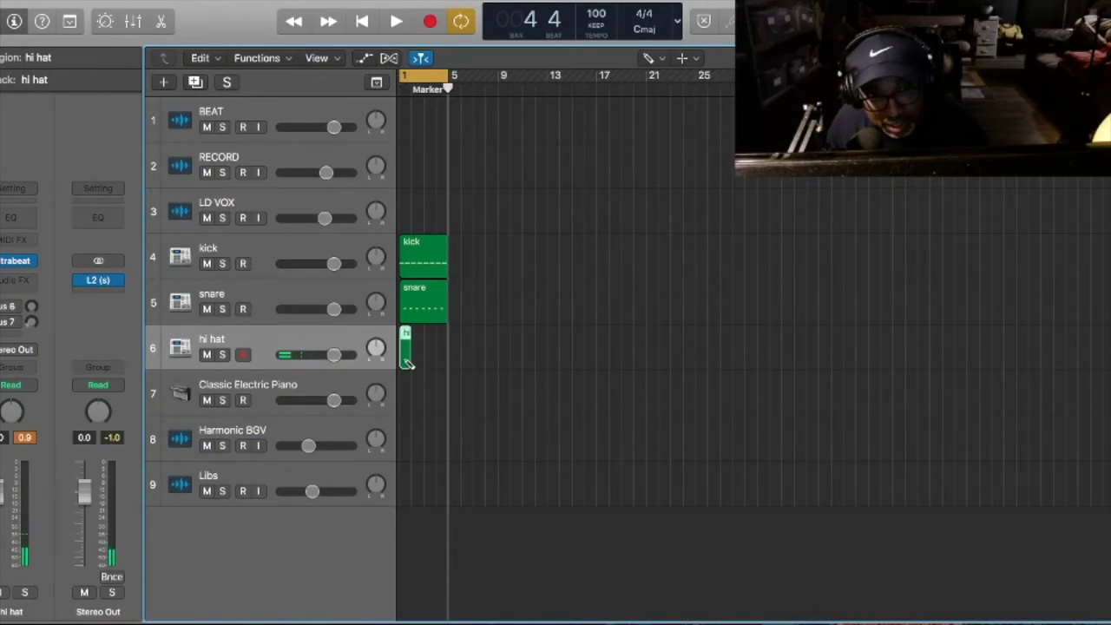
left_click_drag(408, 359, 445, 358)
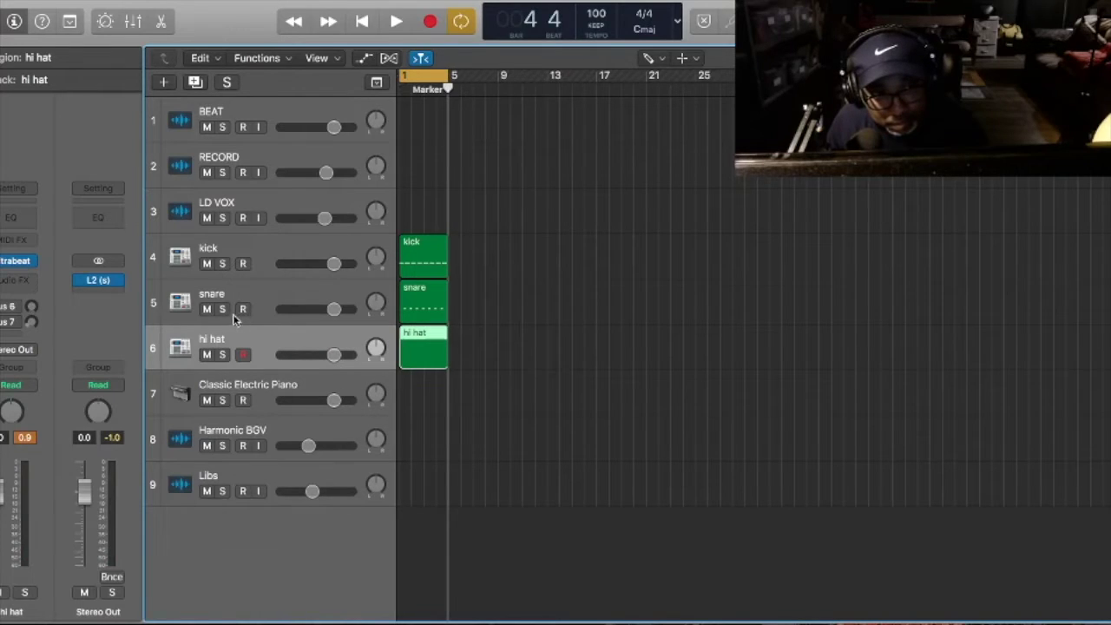
left_click(223, 354)
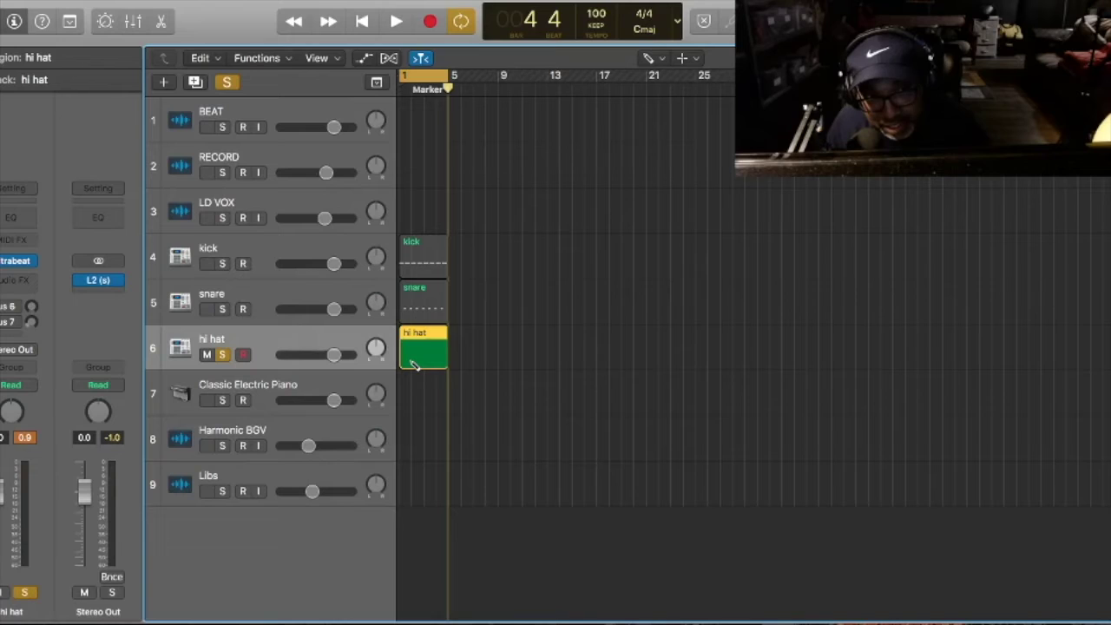
Open the hi hat region in the Piano Roll and pencil in the first C3 note.
left_click(375, 1)
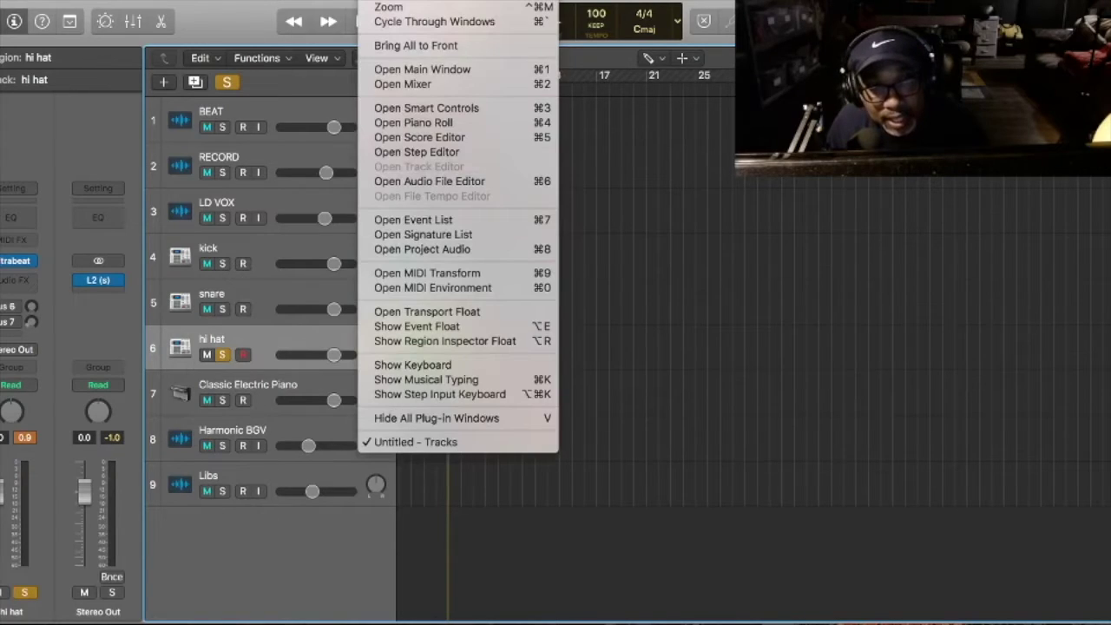
left_click(417, 123)
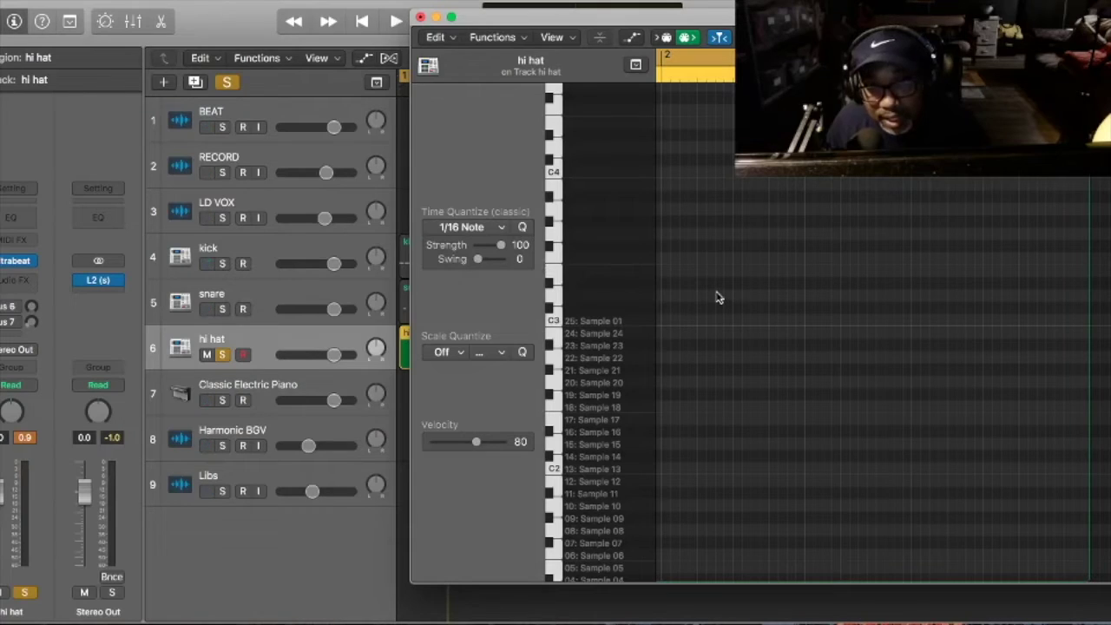
key("r")
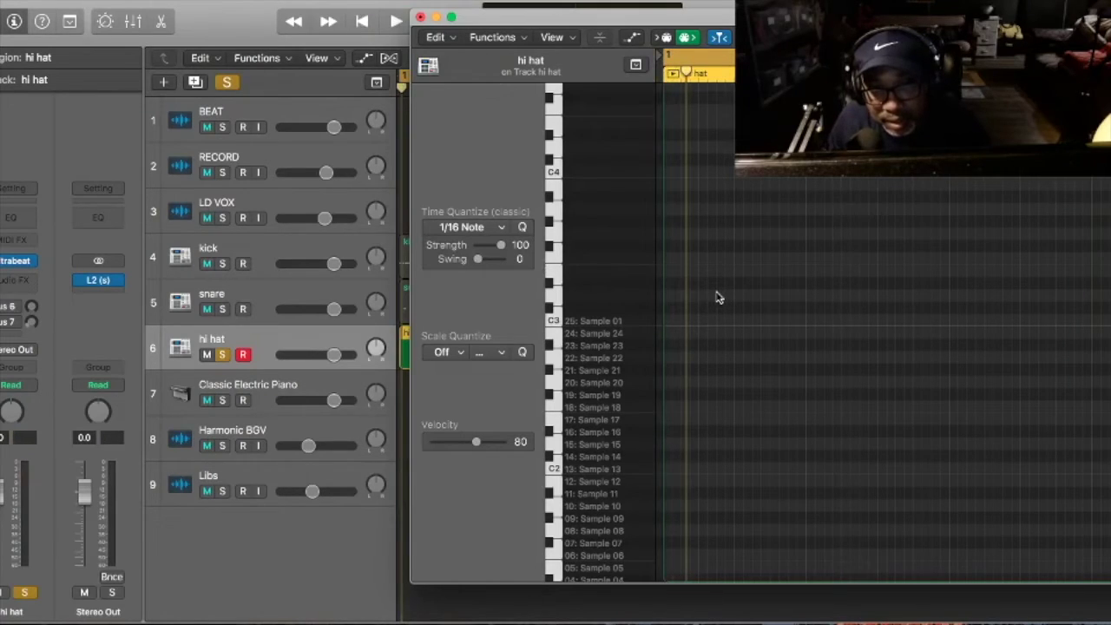
key("t")
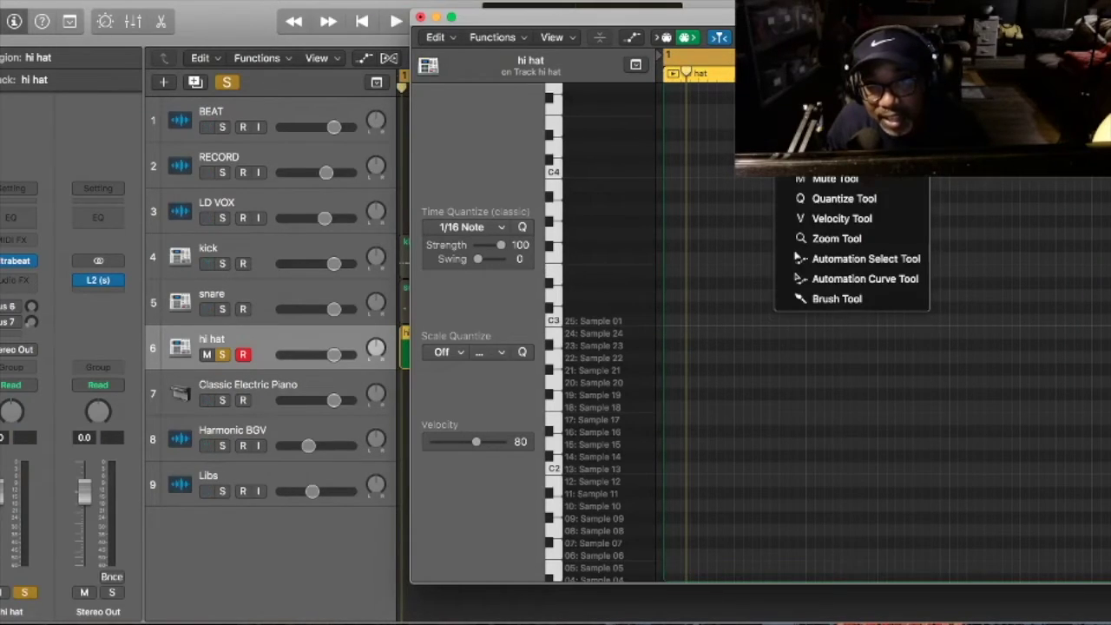
key("p")
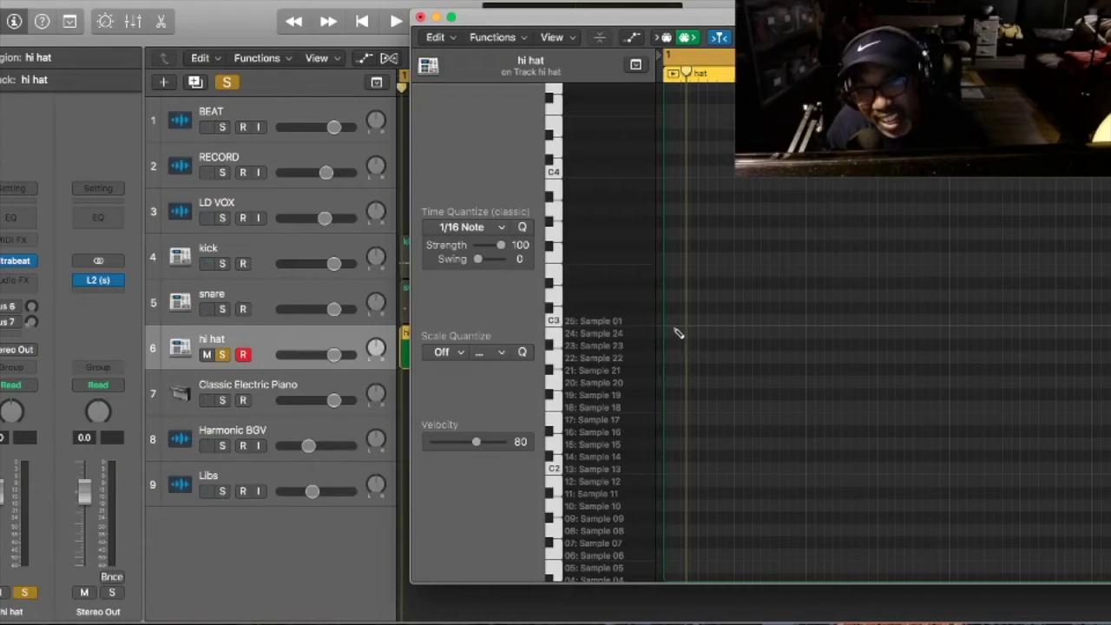
left_click(667, 322)
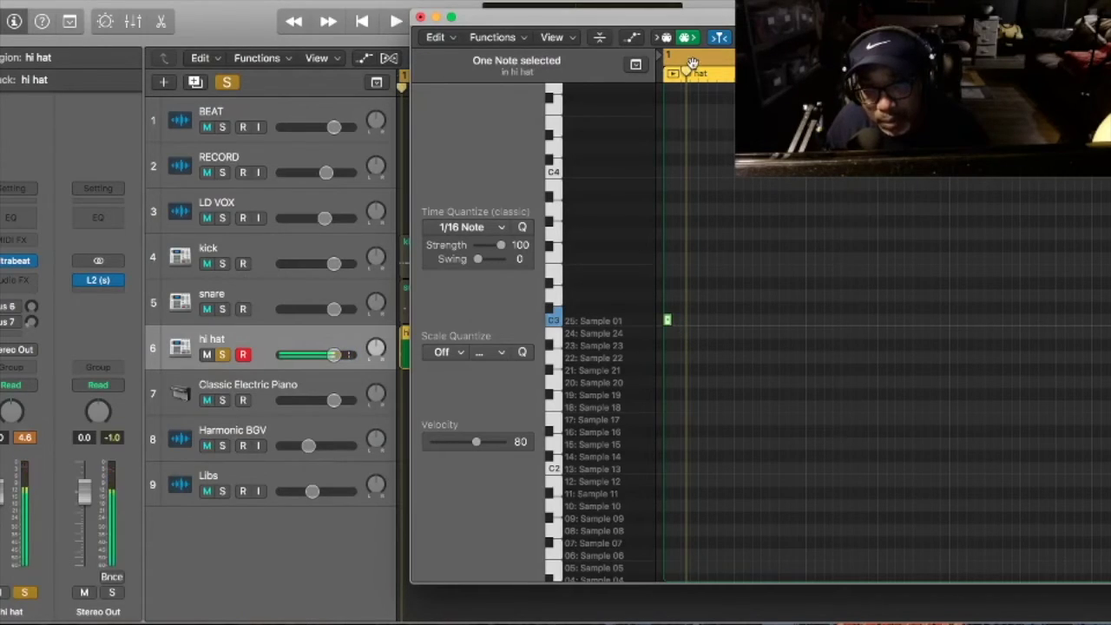
Audition the hi hat while adding three more C3 notes.
left_click(698, 63)
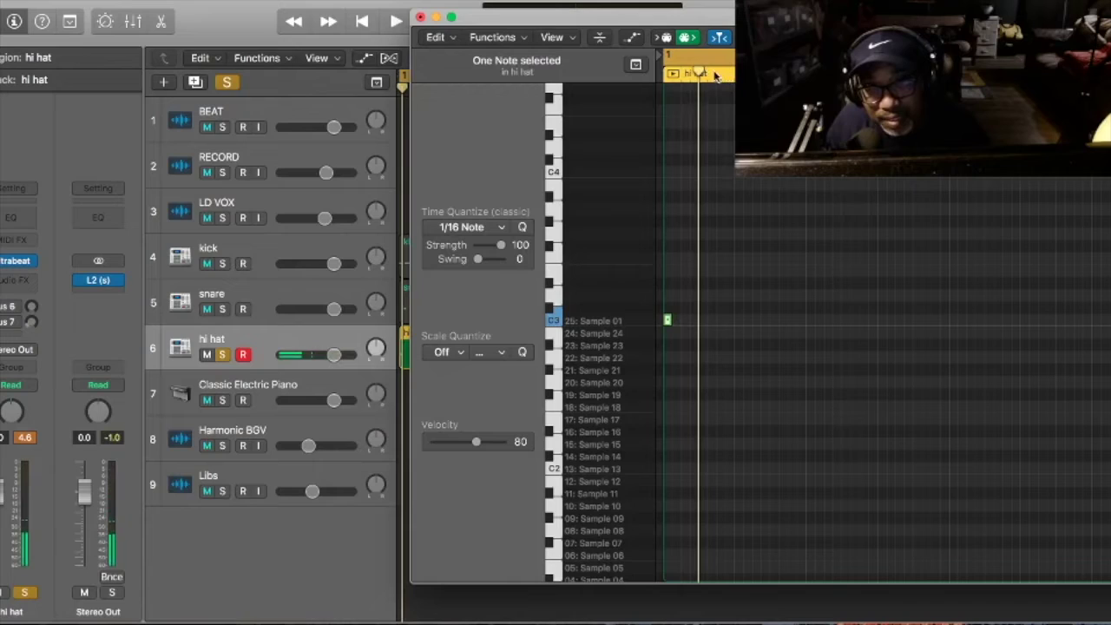
key("space")
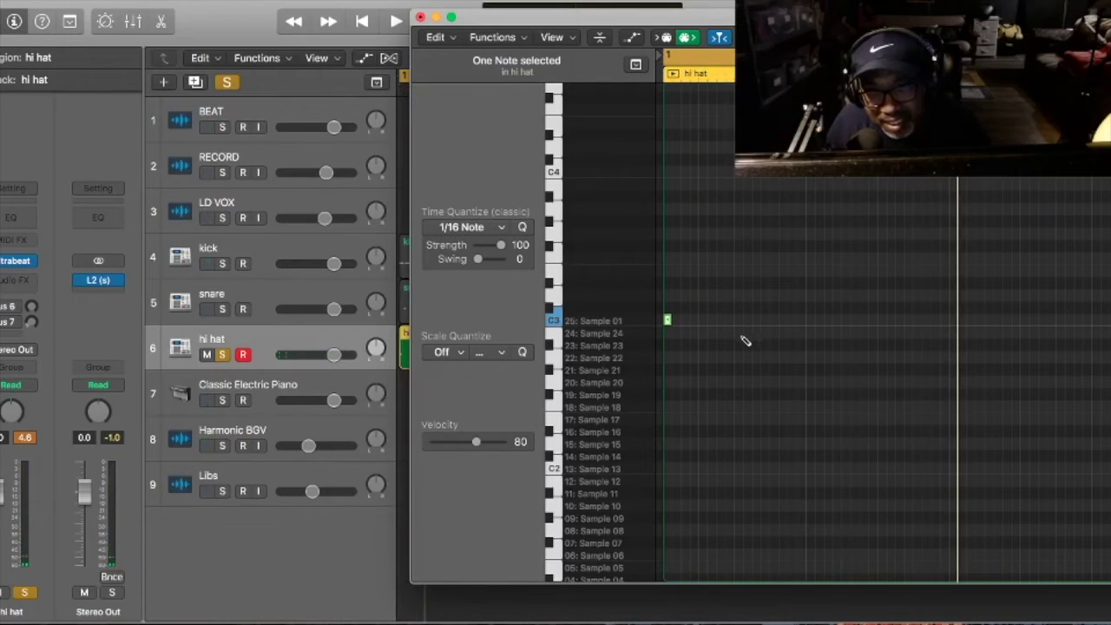
key("space")
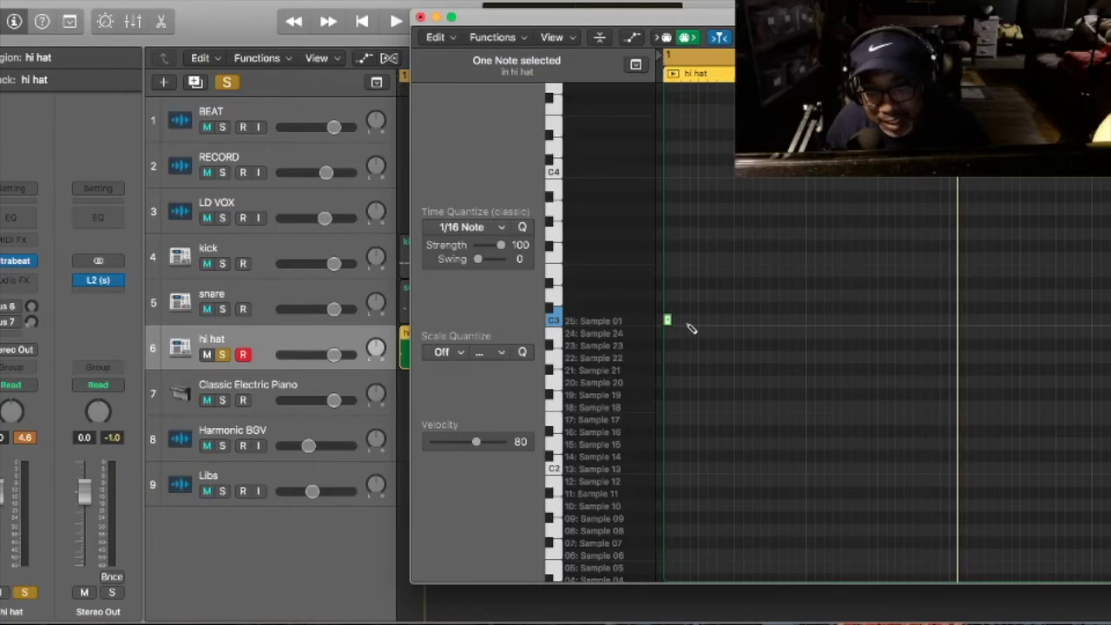
key("space")
left_click(685, 320)
left_click(694, 320)
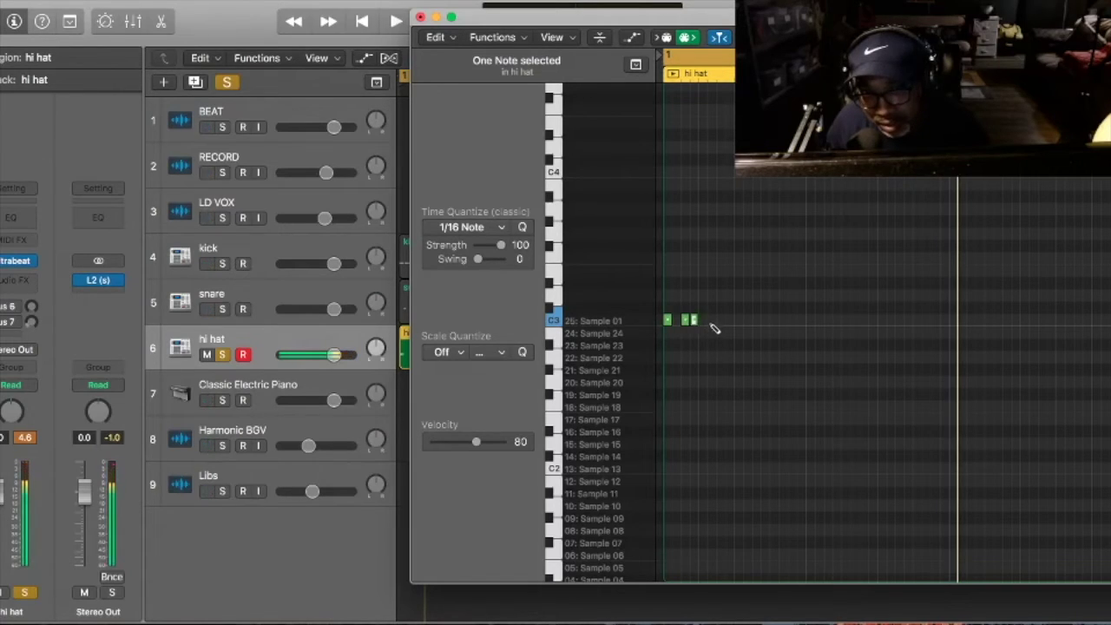
left_click(712, 320)
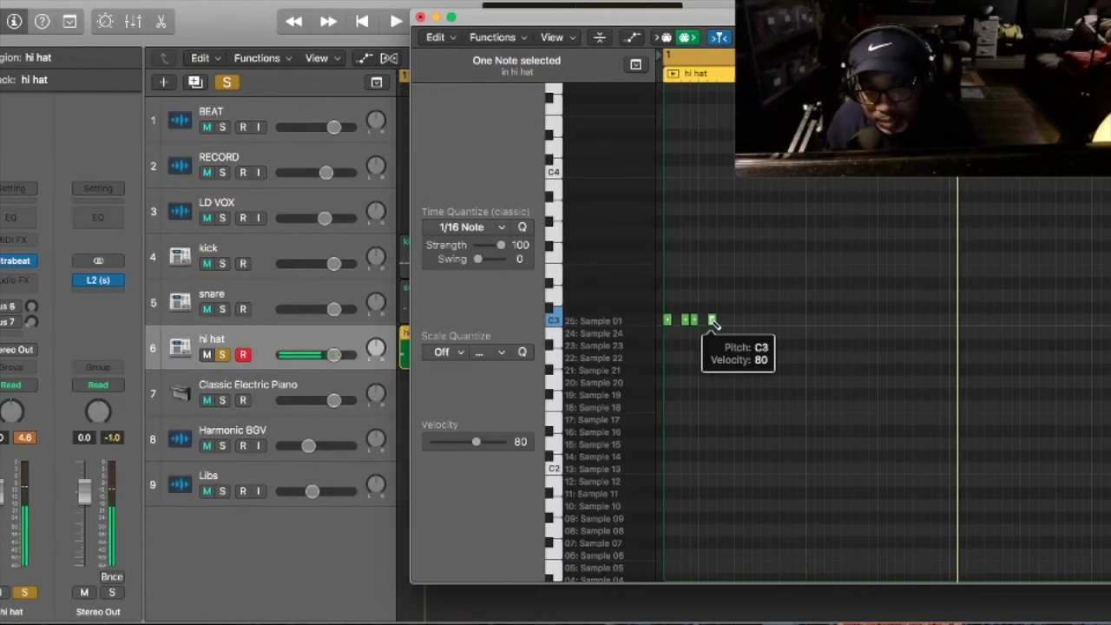
key("space")
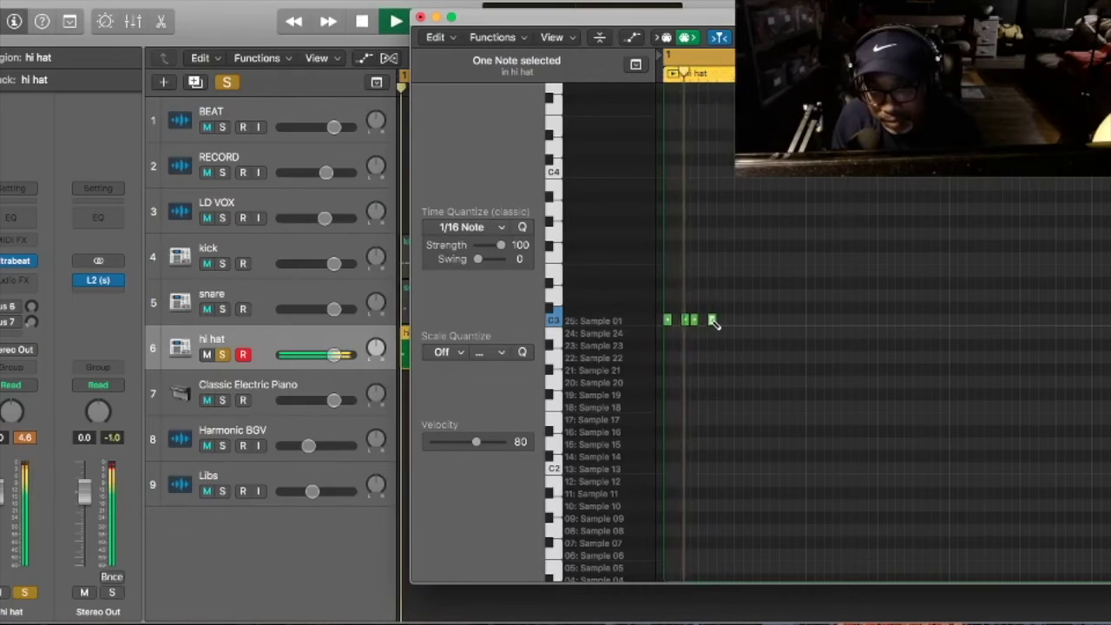
key("space")
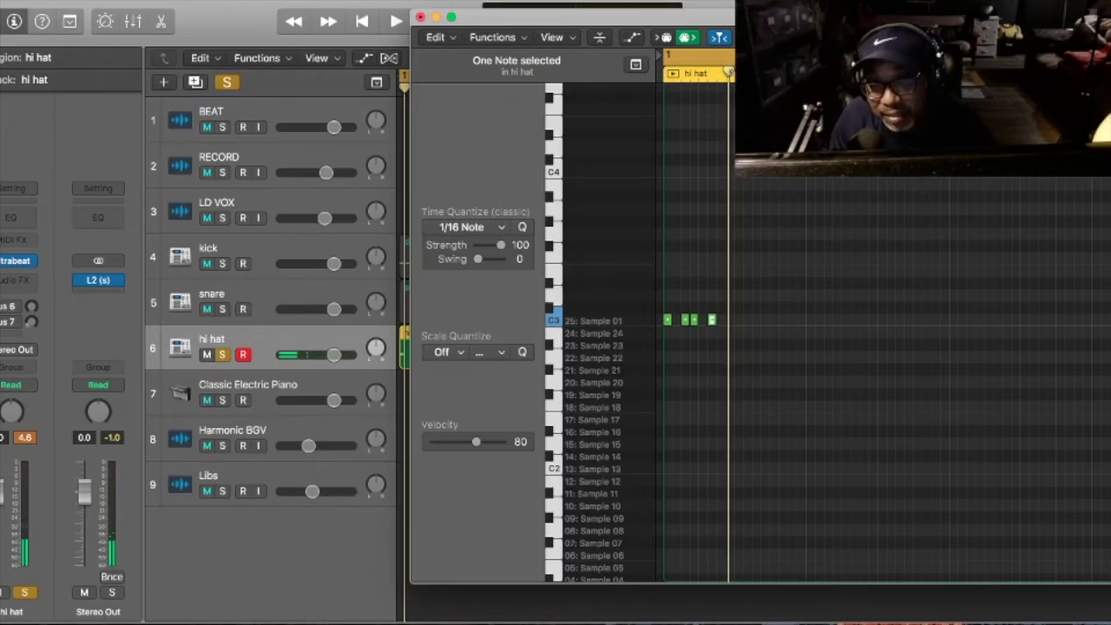
Add the last four C3 notes to complete eight, then marquee-select all of them.
left_click_drag(727, 73, 832, 73)
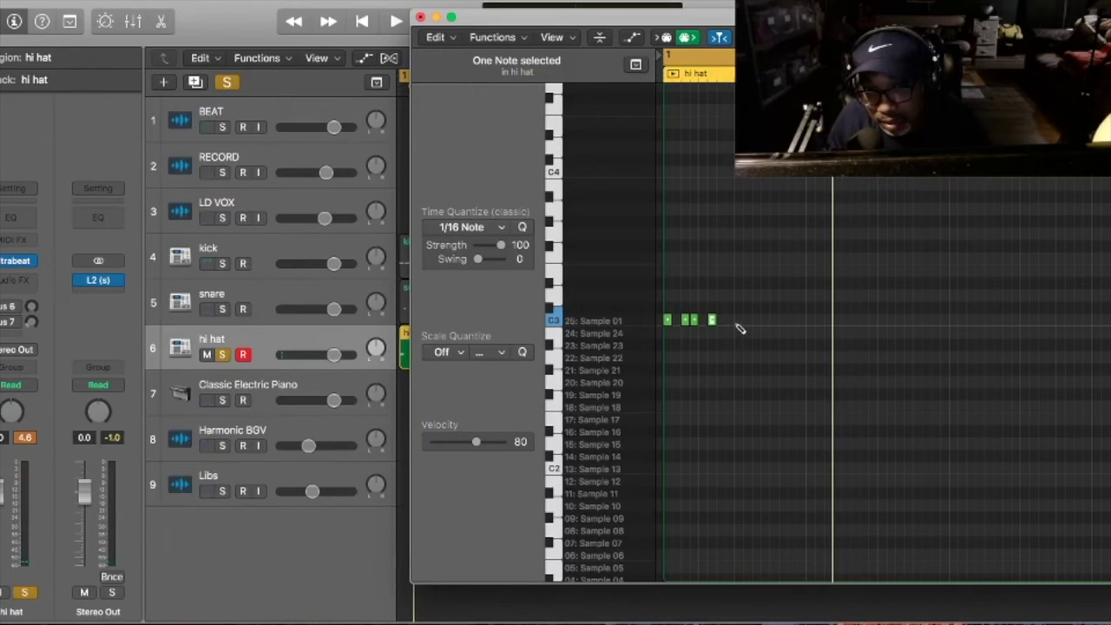
left_click(738, 320)
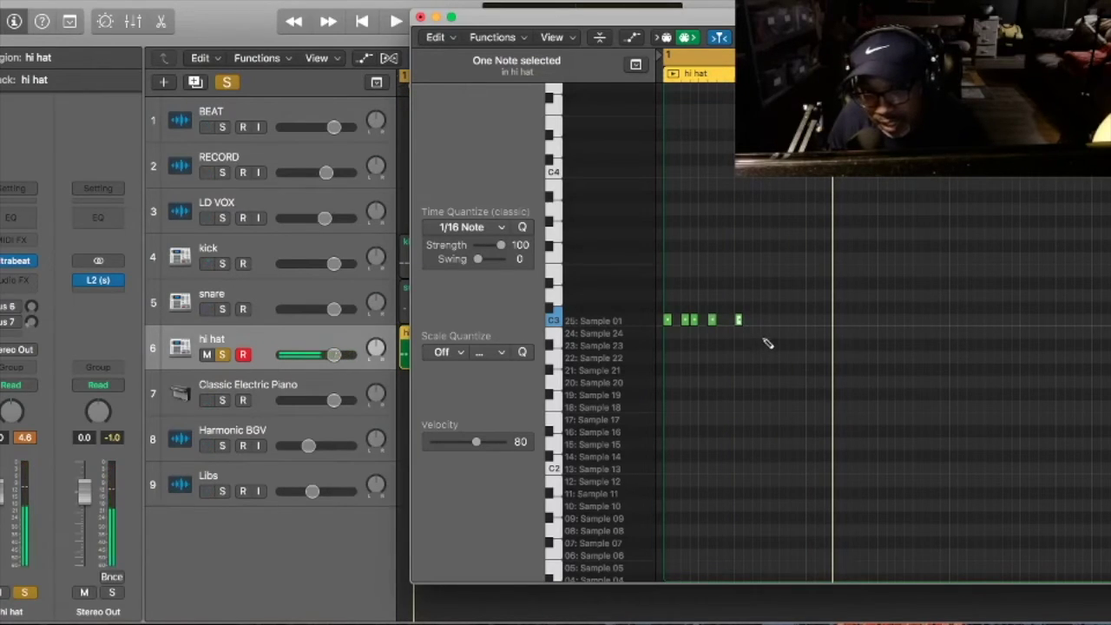
left_click(764, 320)
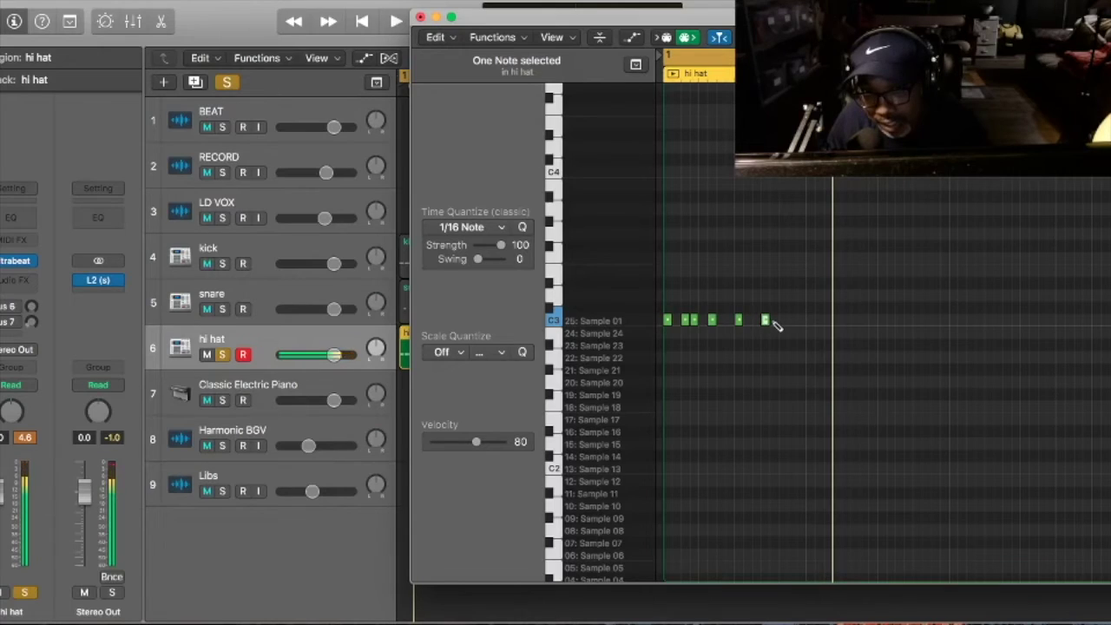
left_click(773, 320)
left_click(791, 320)
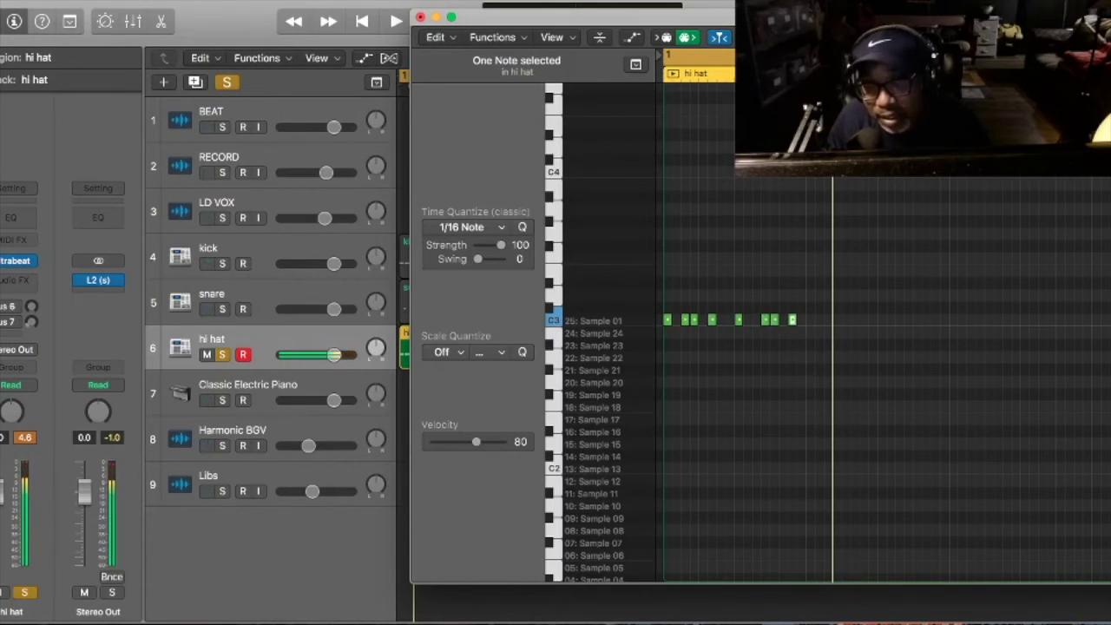
key("t")
key("t")
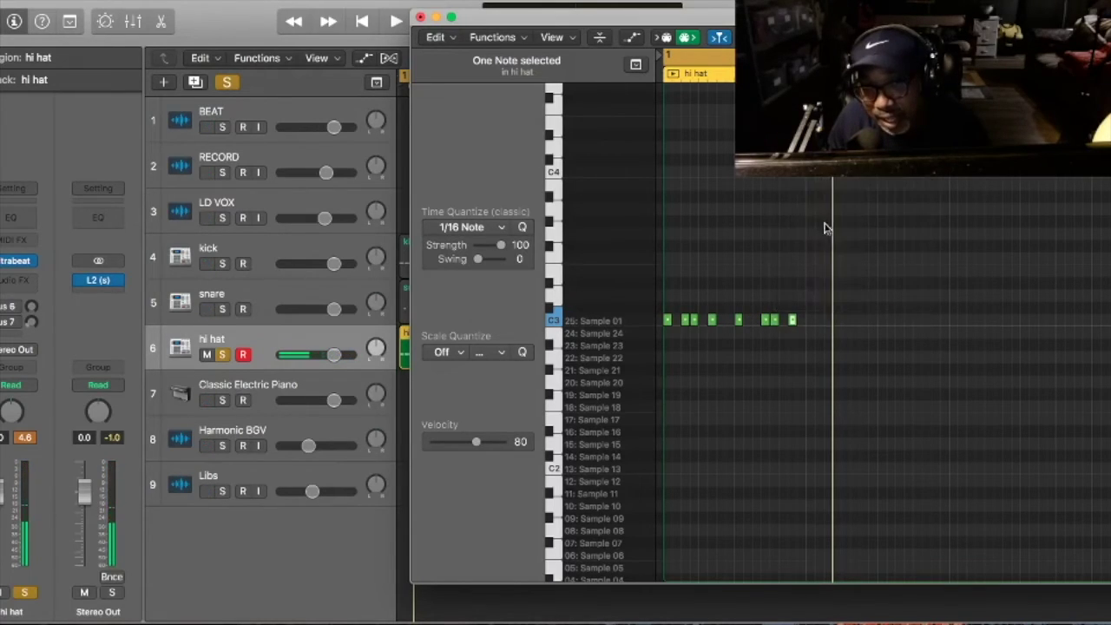
left_click_drag(832, 234, 669, 409)
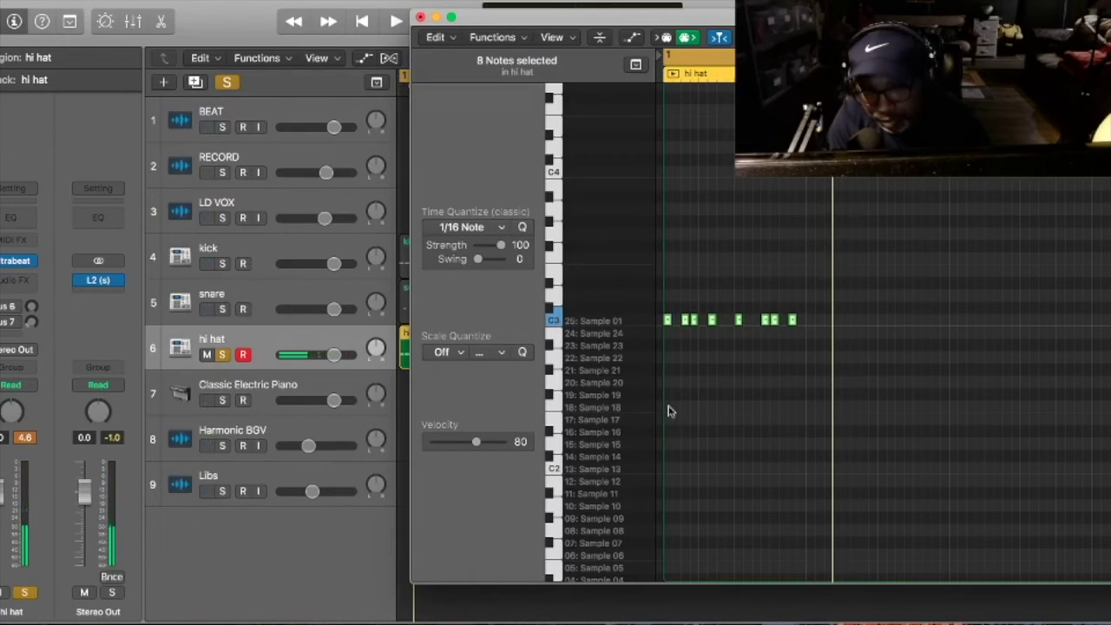
Paste the eight hi-hat notes after the originals at the playhead, then close the Piano Roll.
left_click(806, 53)
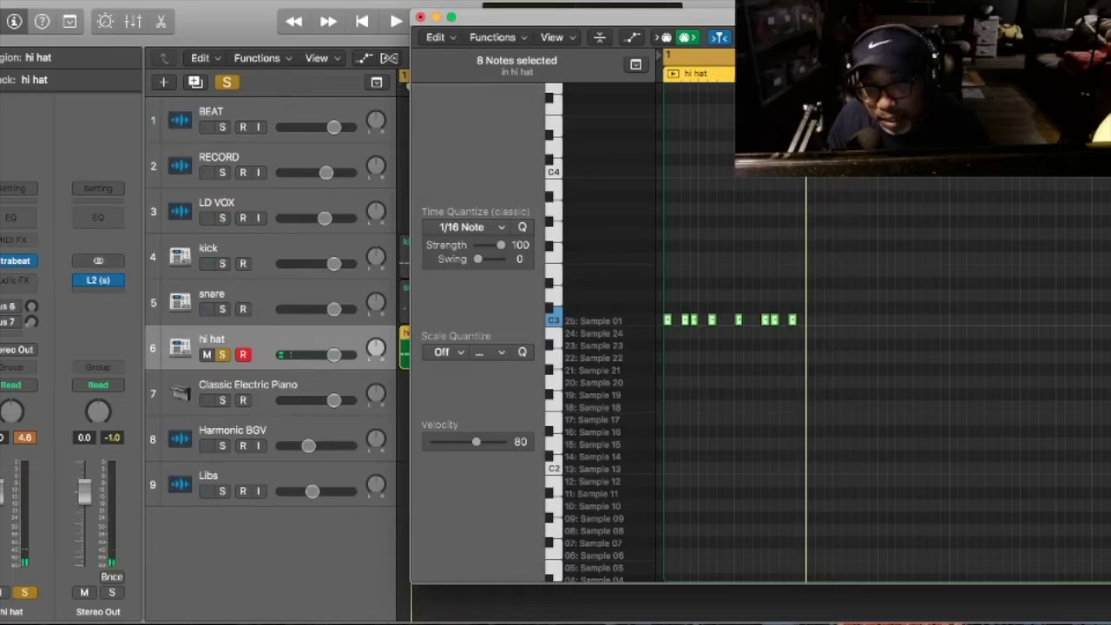
key("super+v")
left_click_drag(989, 222, 669, 489)
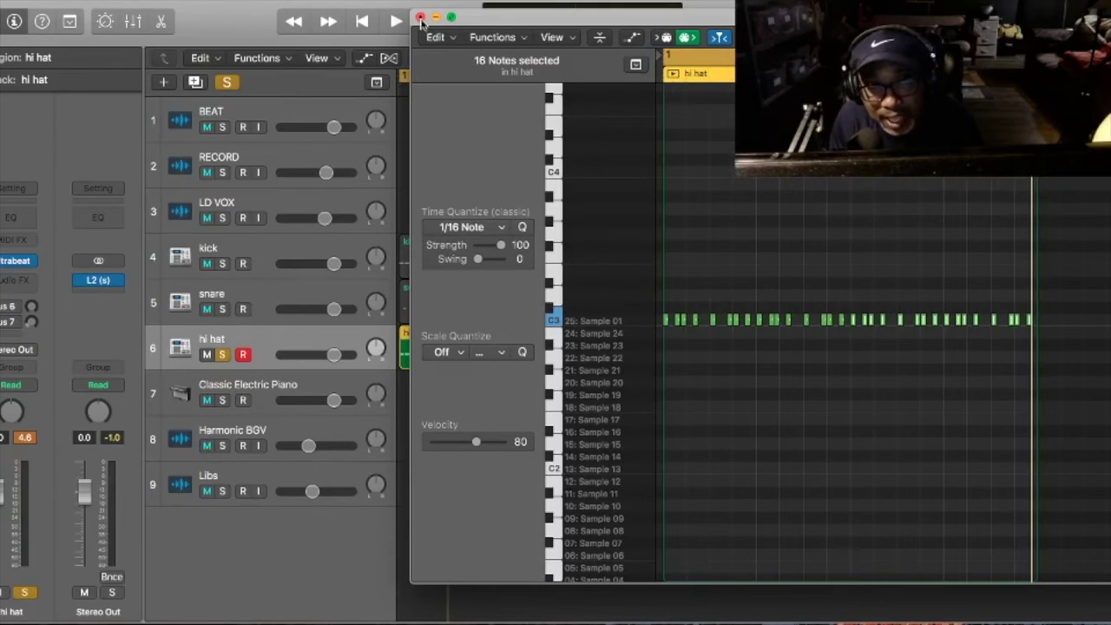
left_click(420, 17)
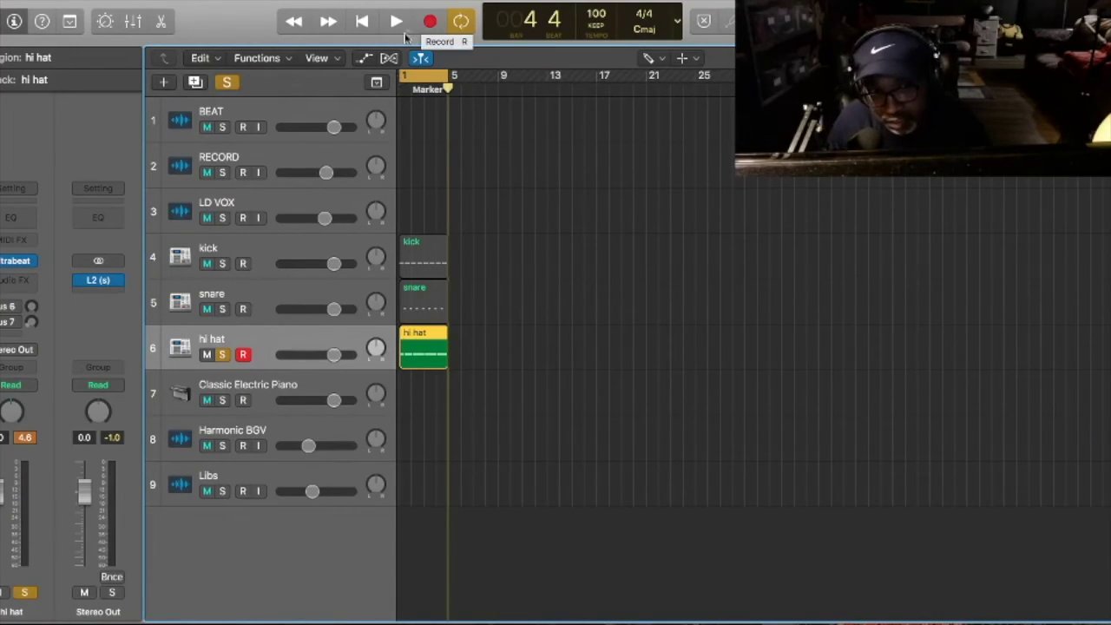
Unsolo the hi hat and play kick, snare and hi hat together, then stop.
left_click(223, 354)
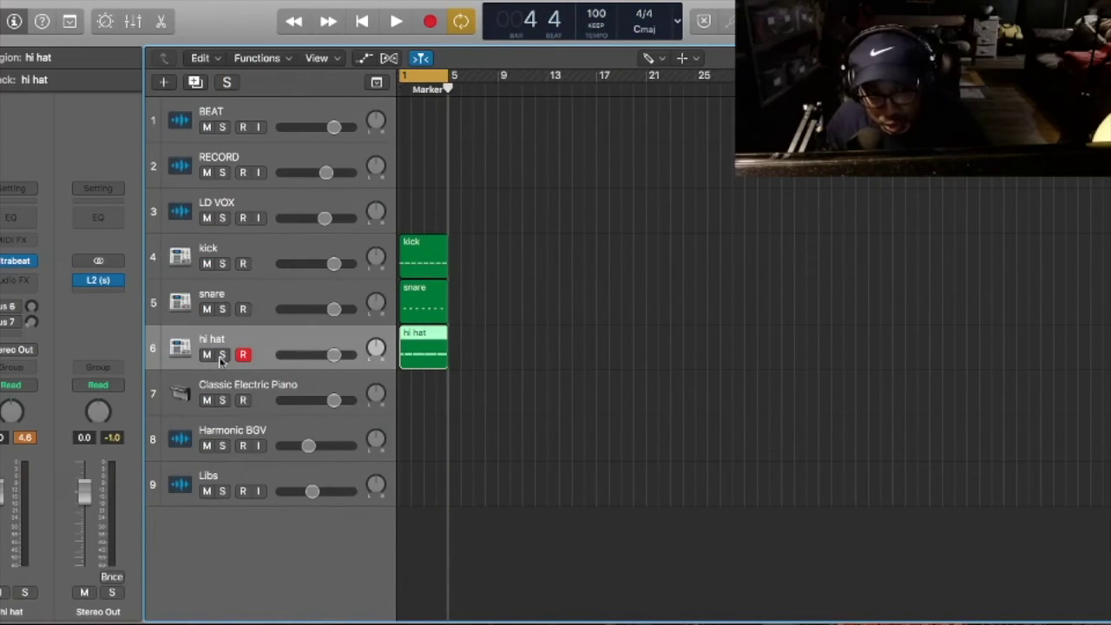
key("space")
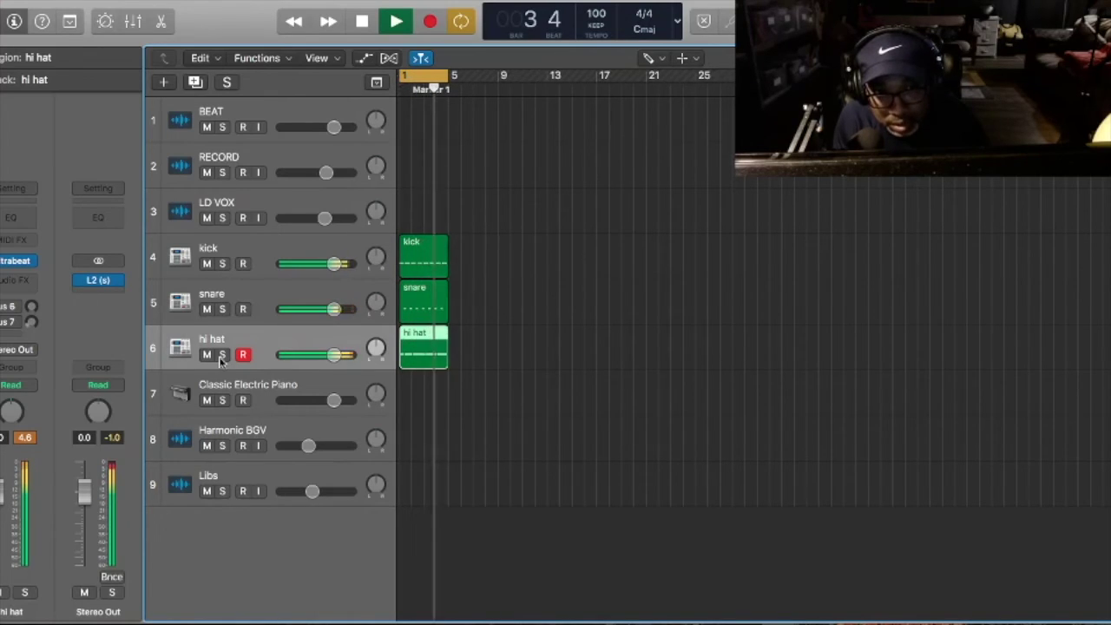
key("space")
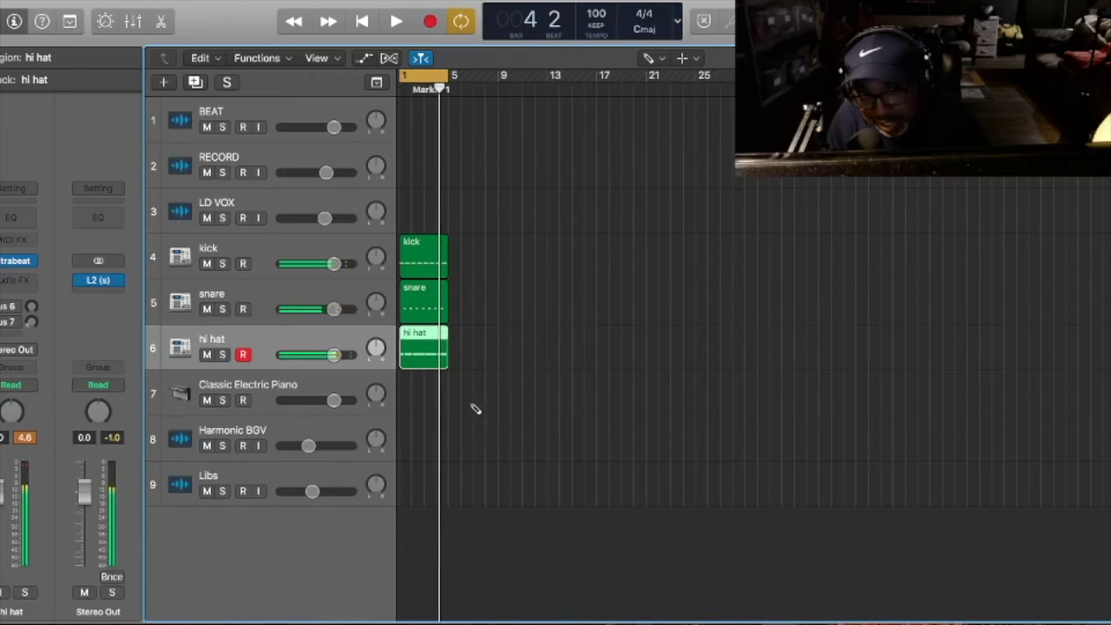